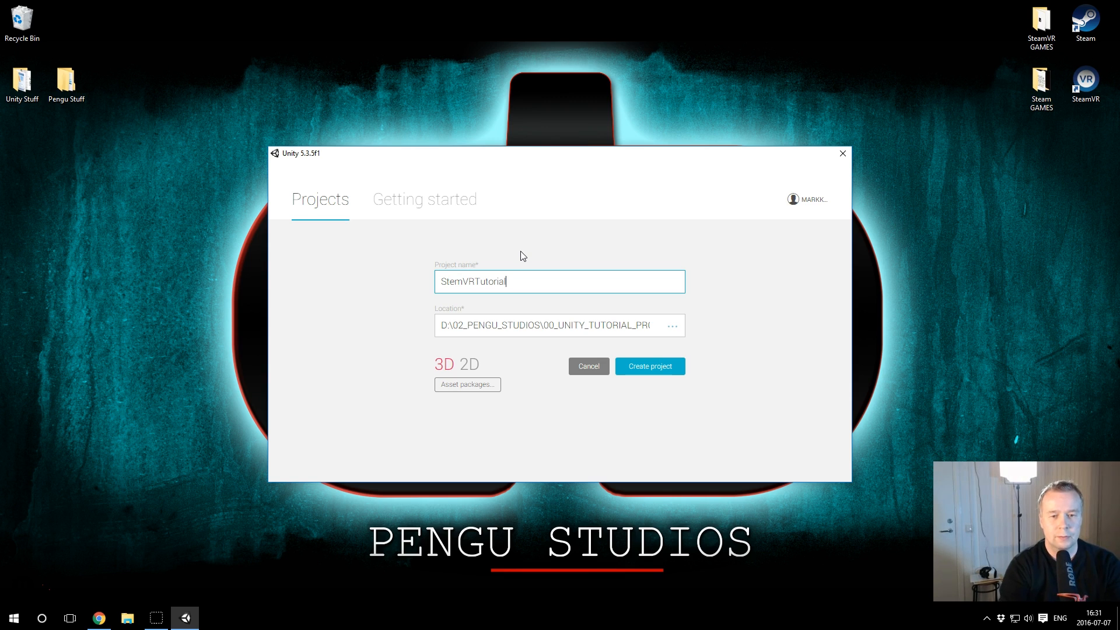
Step: Create the 3D project StemVRTutorial in the folder D:\02_PENGU_STUDIOS\00_UNITY_TUTORIAL_PROJECTS
left_click(511, 290)
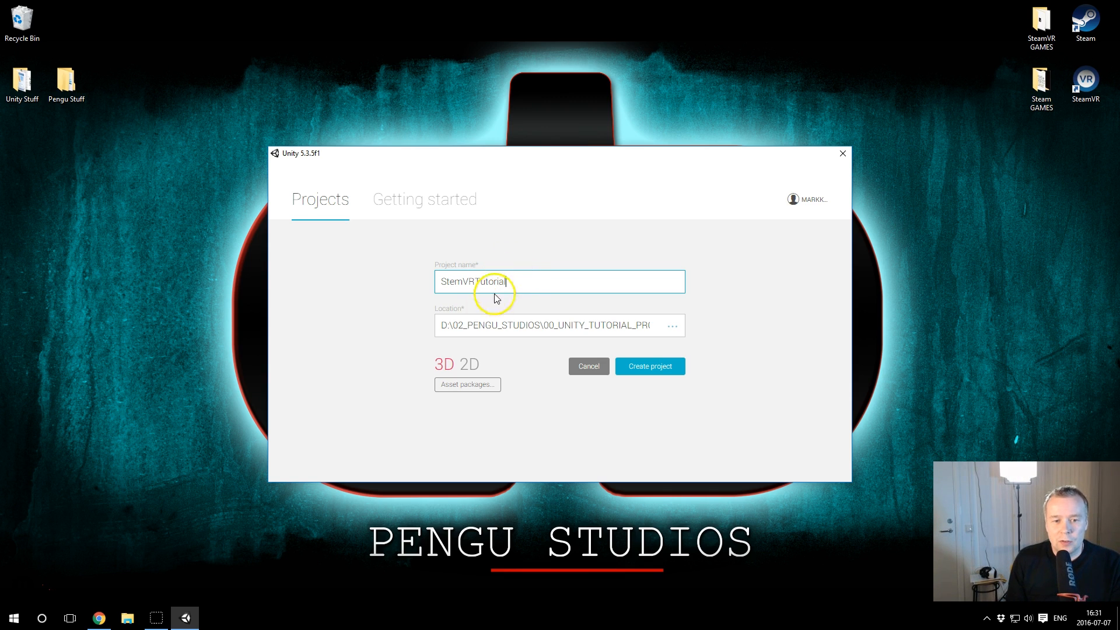
left_click(674, 329)
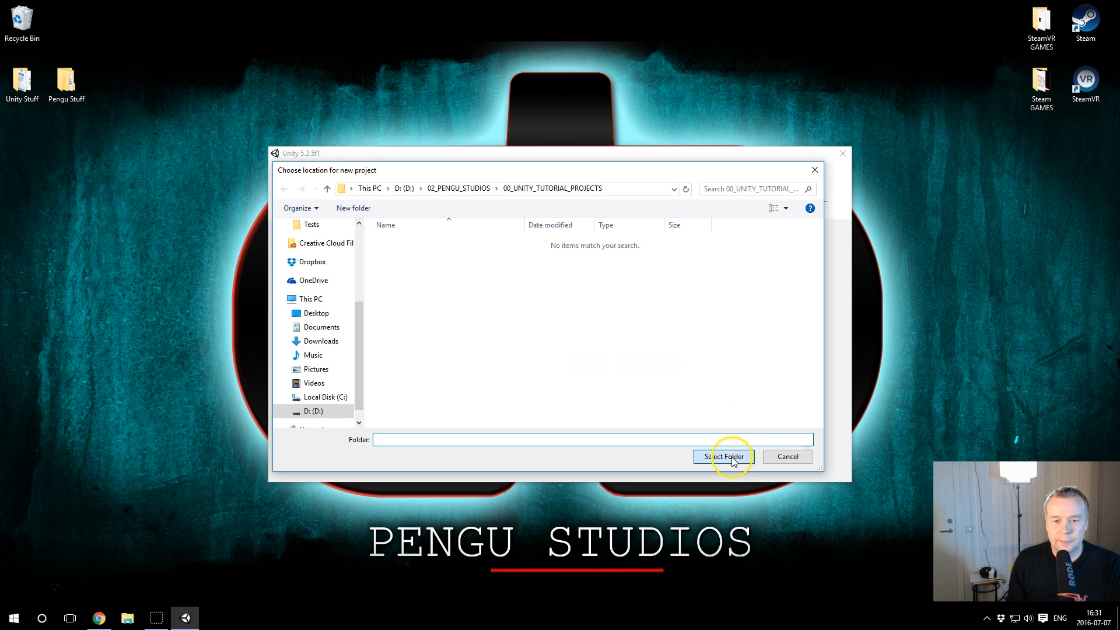
left_click(731, 457)
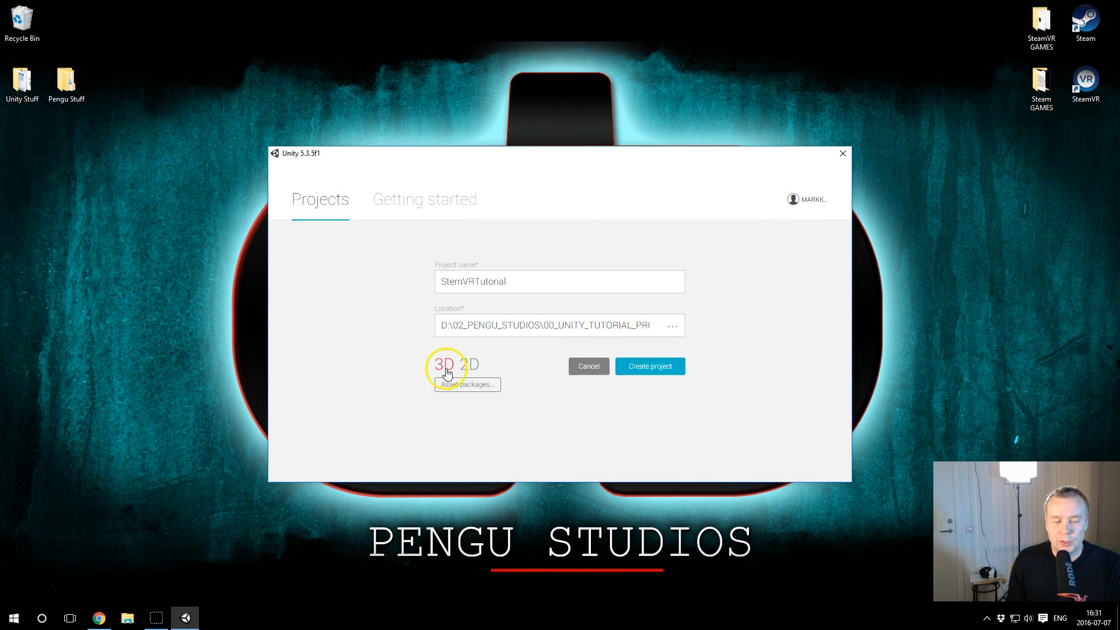
left_click(647, 369)
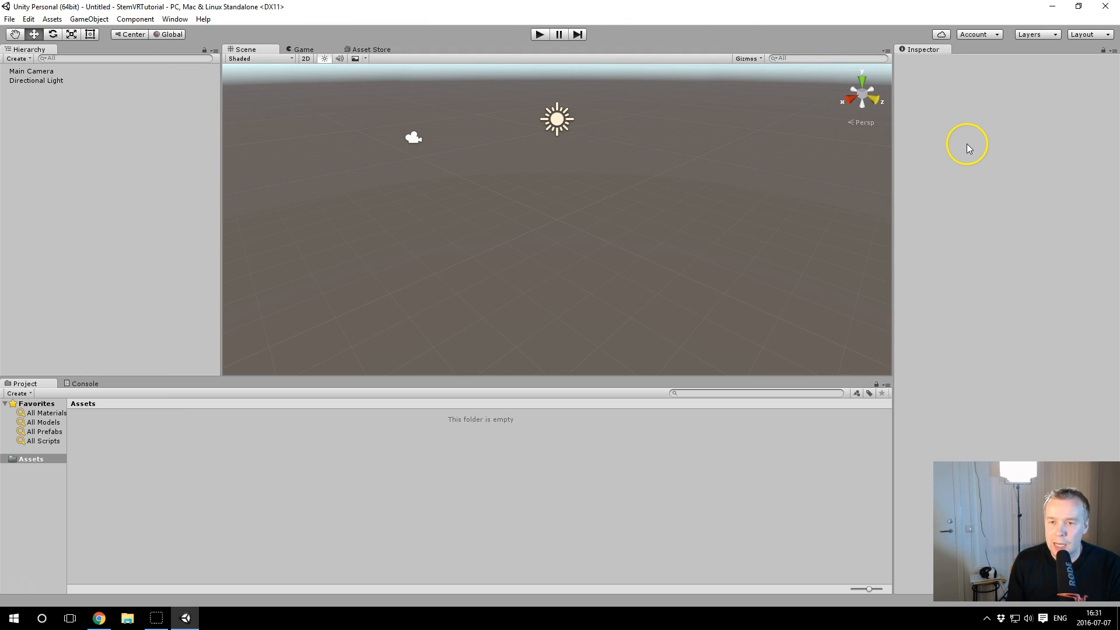
Step: Apply the Default editor layout and widen the folder tree in the project browser
left_click(1105, 38)
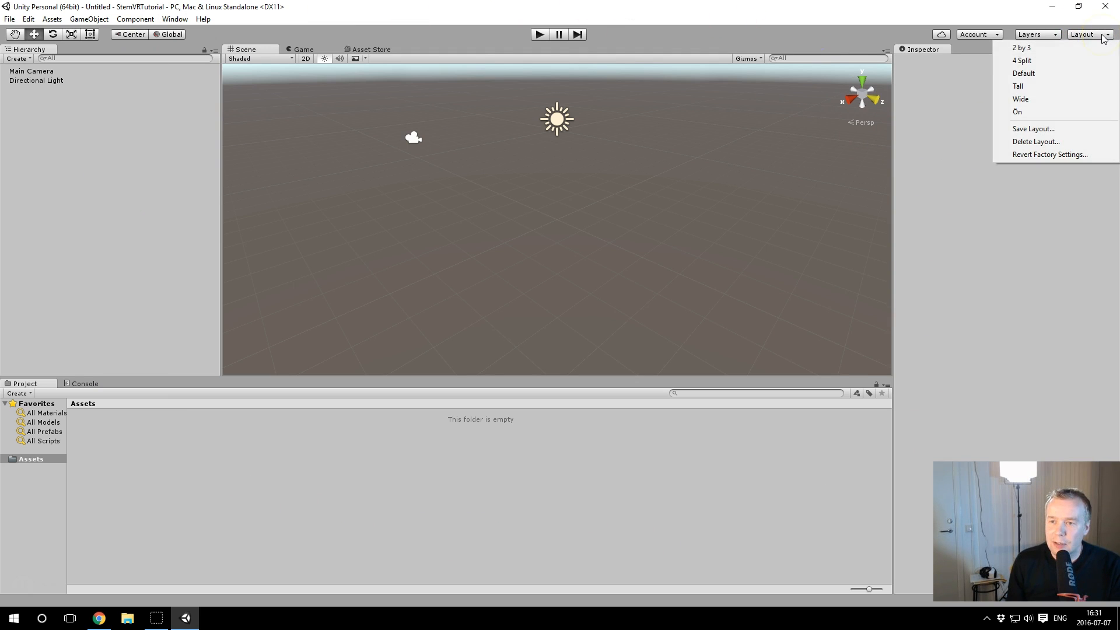
left_click(1041, 73)
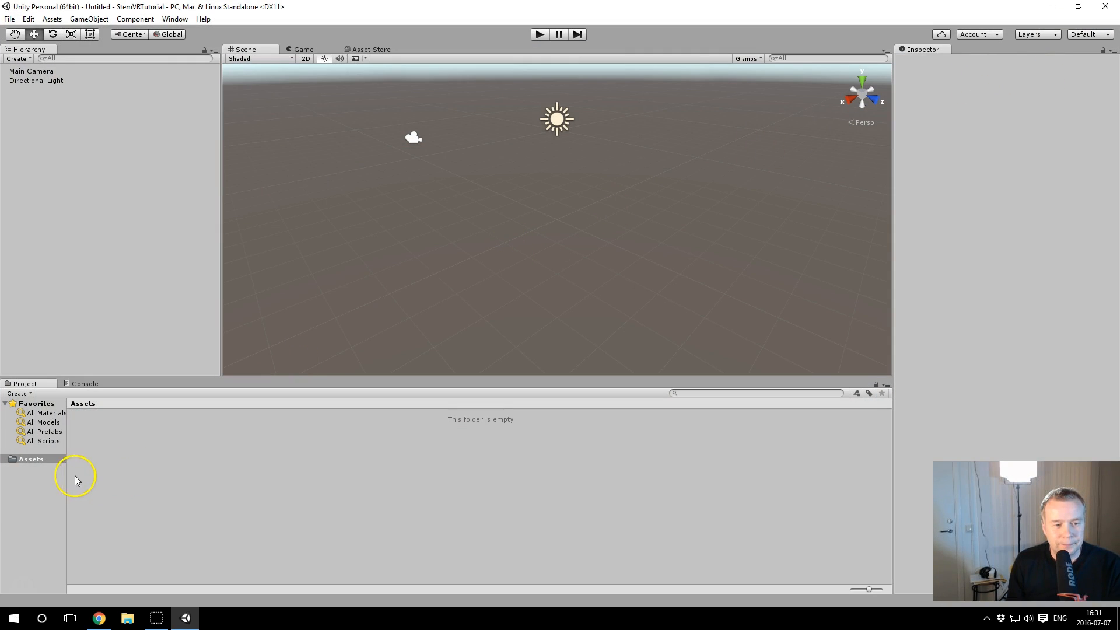
left_click_drag(68, 470, 155, 488)
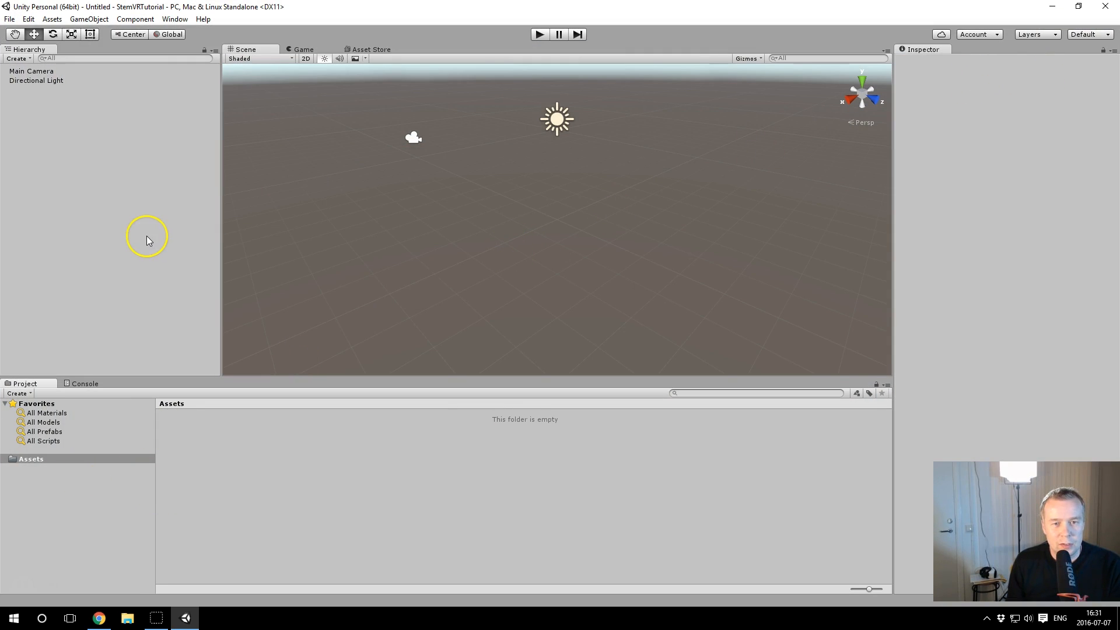
Step: Add a 3D plane to the scene and widen the Inspector area to show its properties
left_click(91, 21)
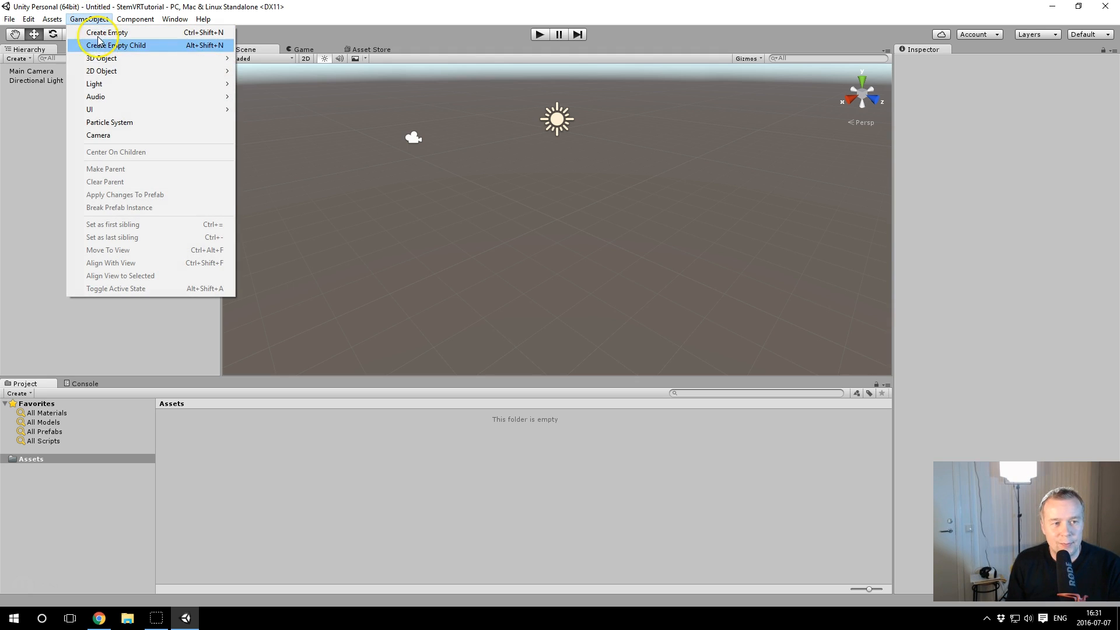
left_click(140, 58)
left_click(274, 72)
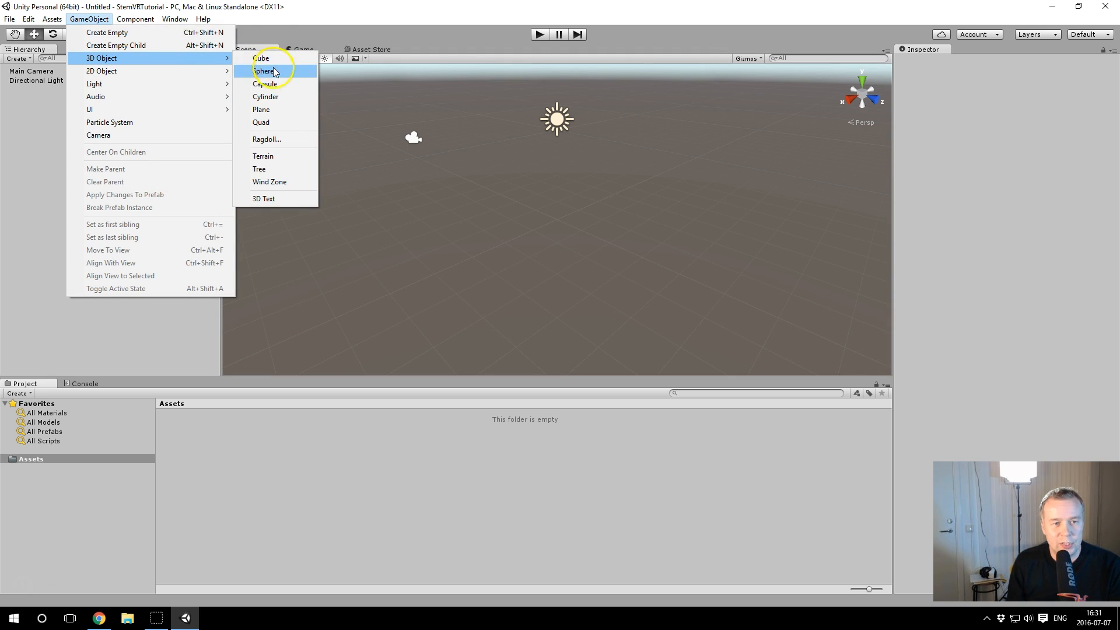
left_click(275, 109)
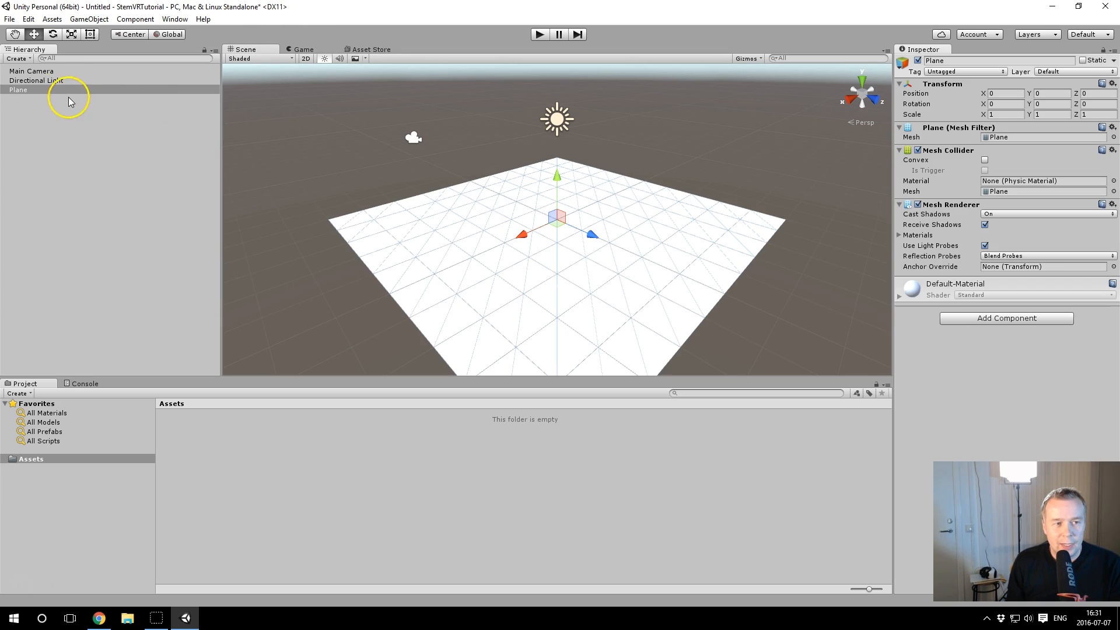
left_click(26, 90)
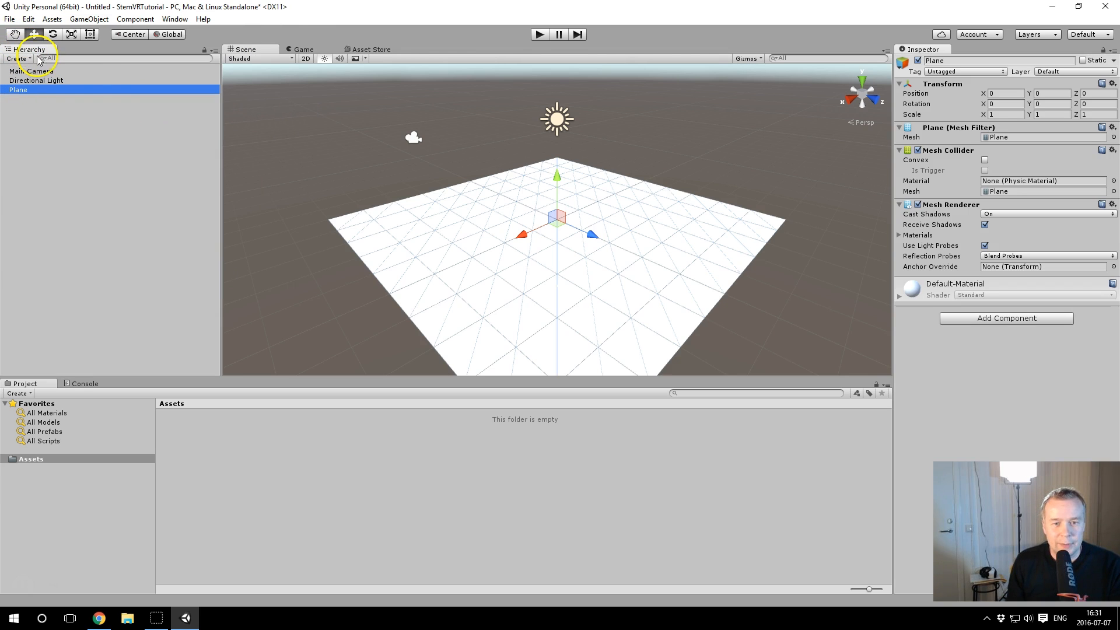
left_click_drag(893, 87, 847, 91)
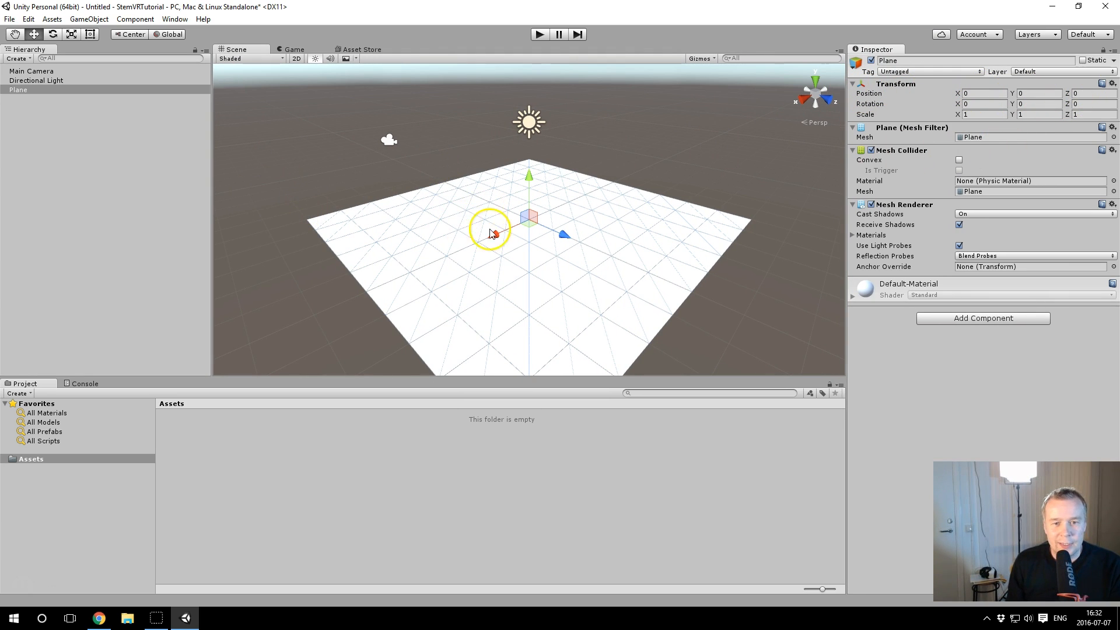
Step: Add a 3D sphere to the scene
left_click(82, 20)
mouse_move(106, 59)
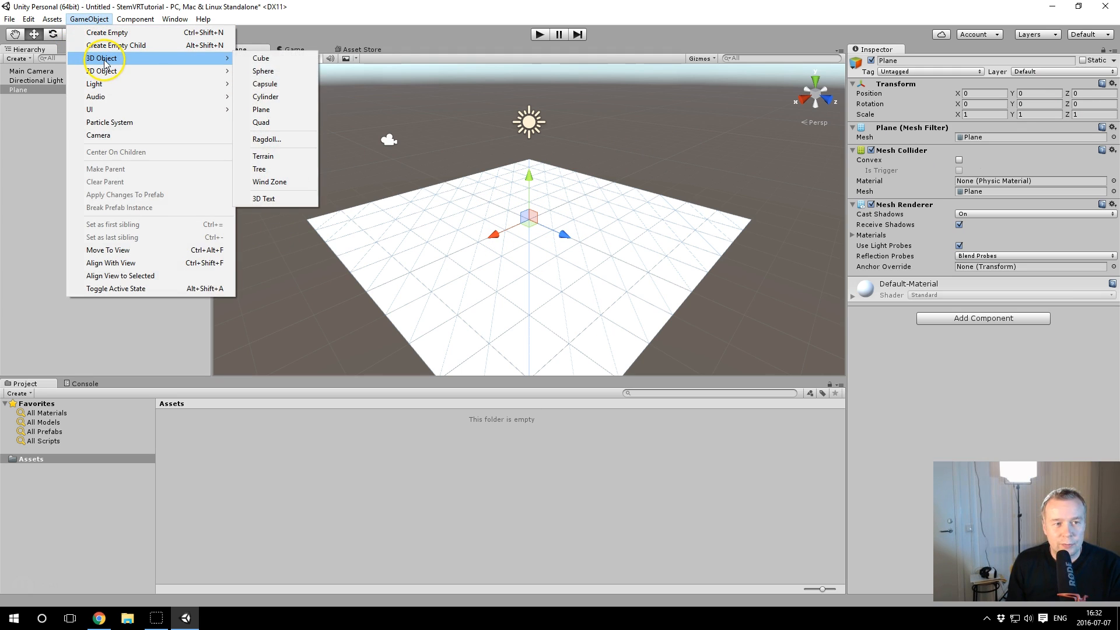
left_click(270, 73)
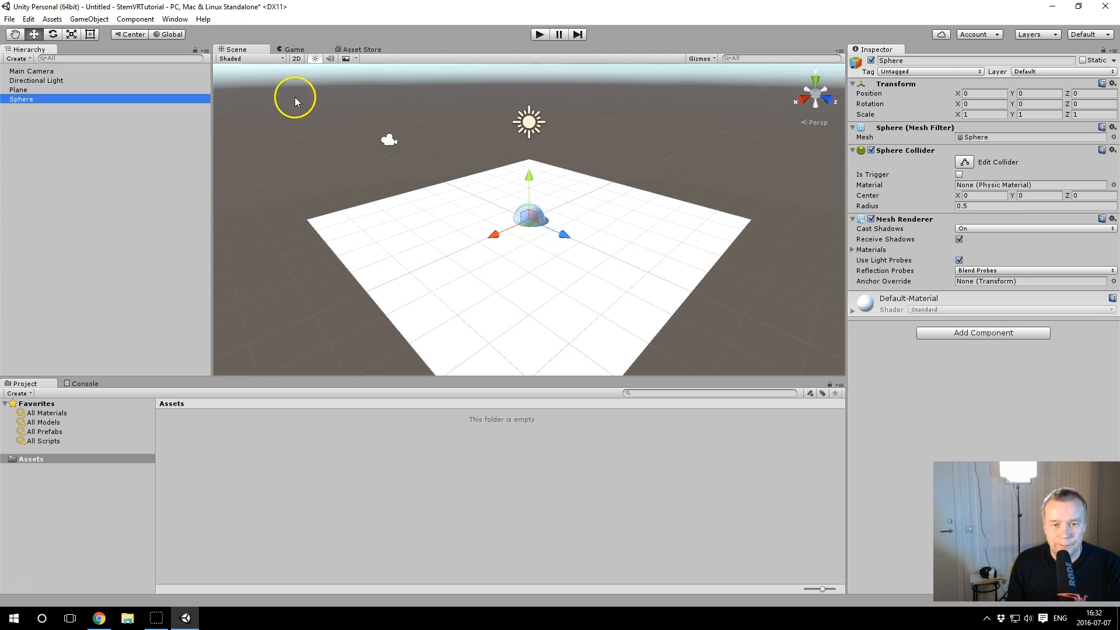
Step: Raise the sphere onto the plane by setting its Y position to 0.5
scroll(527, 231, "up", 14)
left_click_drag(529, 259, 580, 280, "alt")
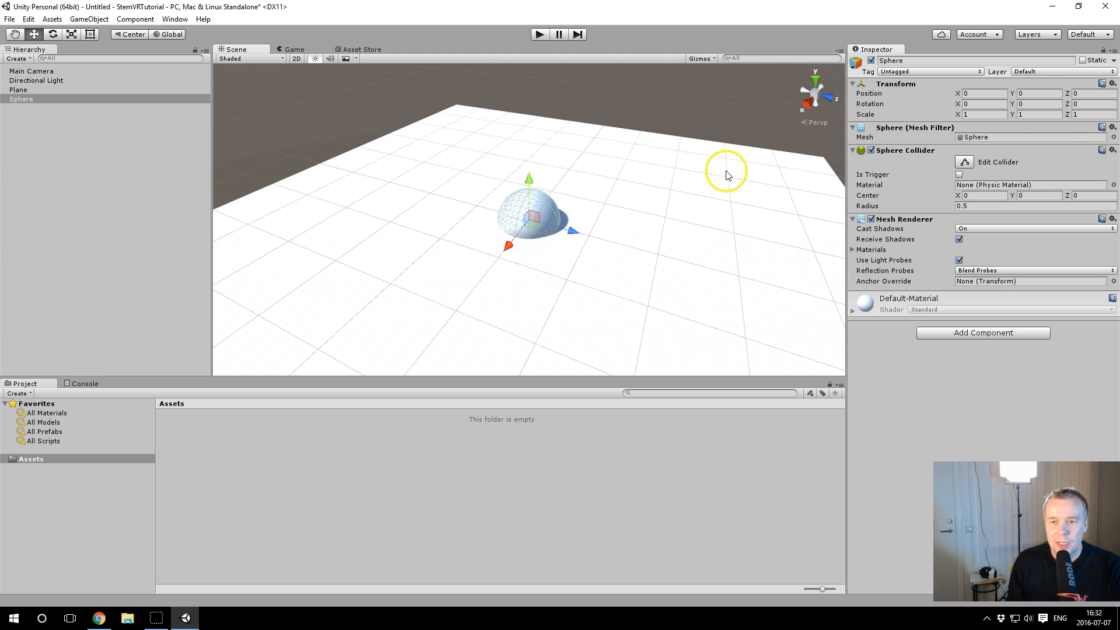
left_click(1037, 96)
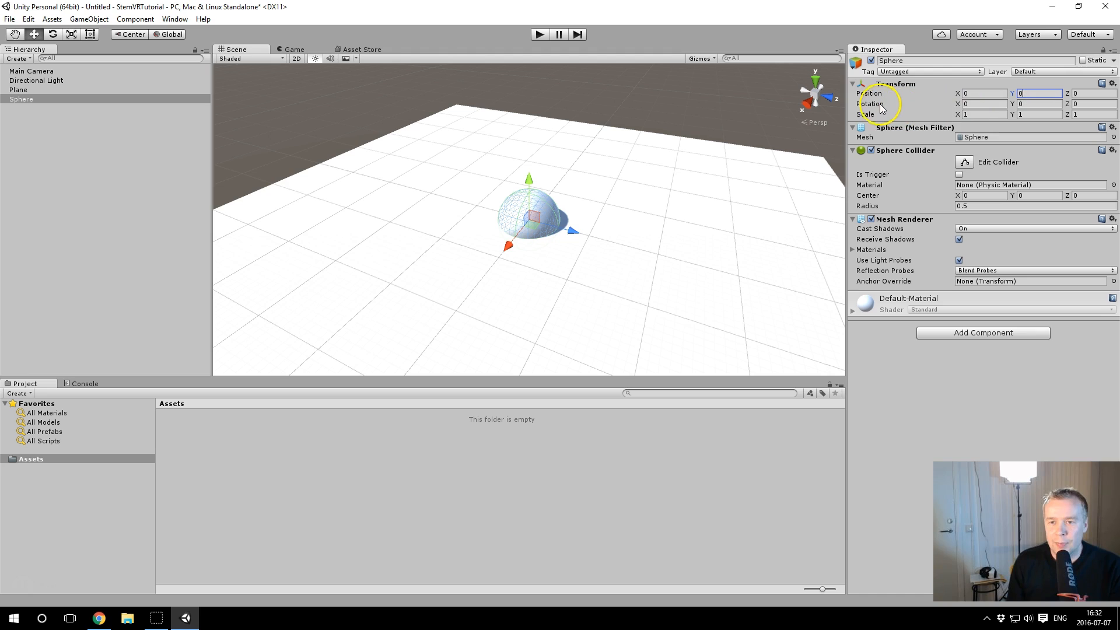
left_click_drag(1030, 94, 1018, 94)
type(".5")
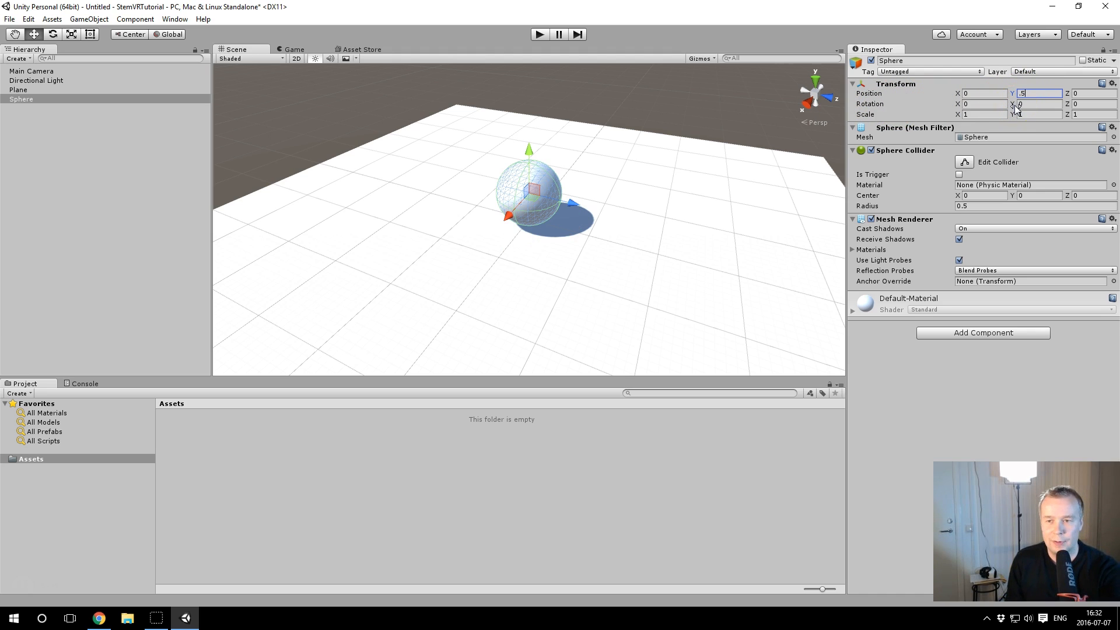
mouse_move(540, 268)
left_mouse_down("alt")
mouse_move(718, 165)
mouse_move(559, 277)
left_mouse_up("alt")
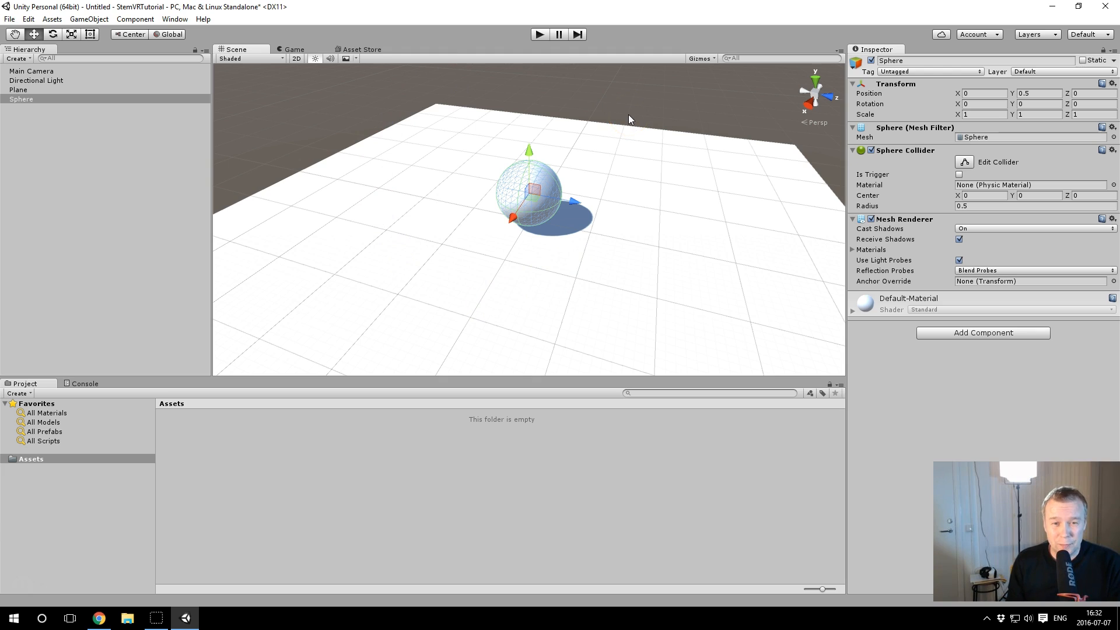
left_click(321, 132)
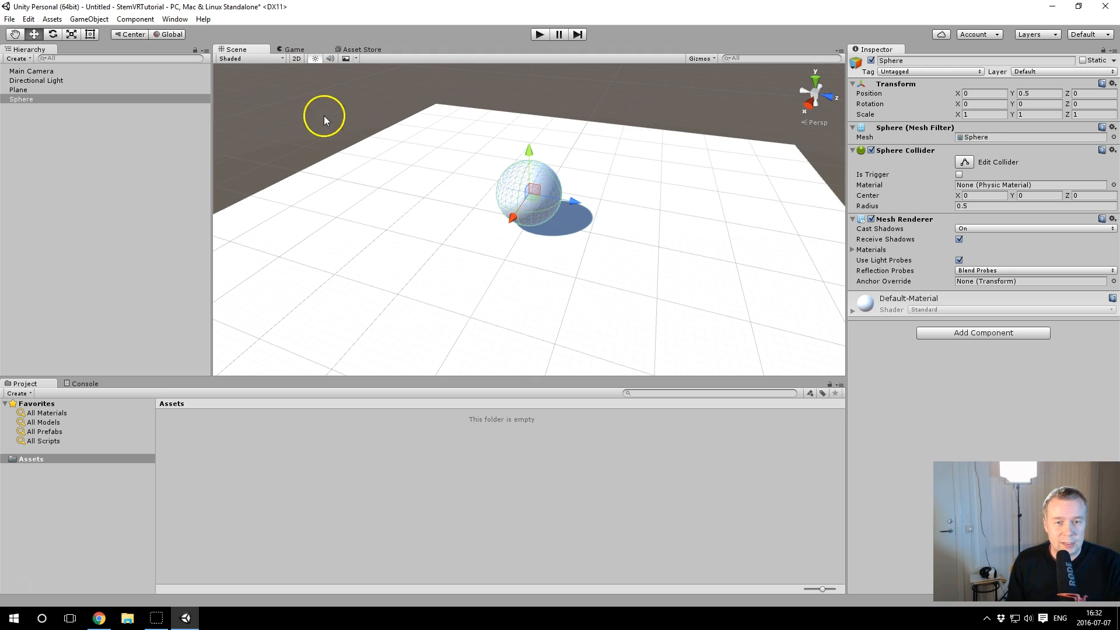
left_click(328, 166)
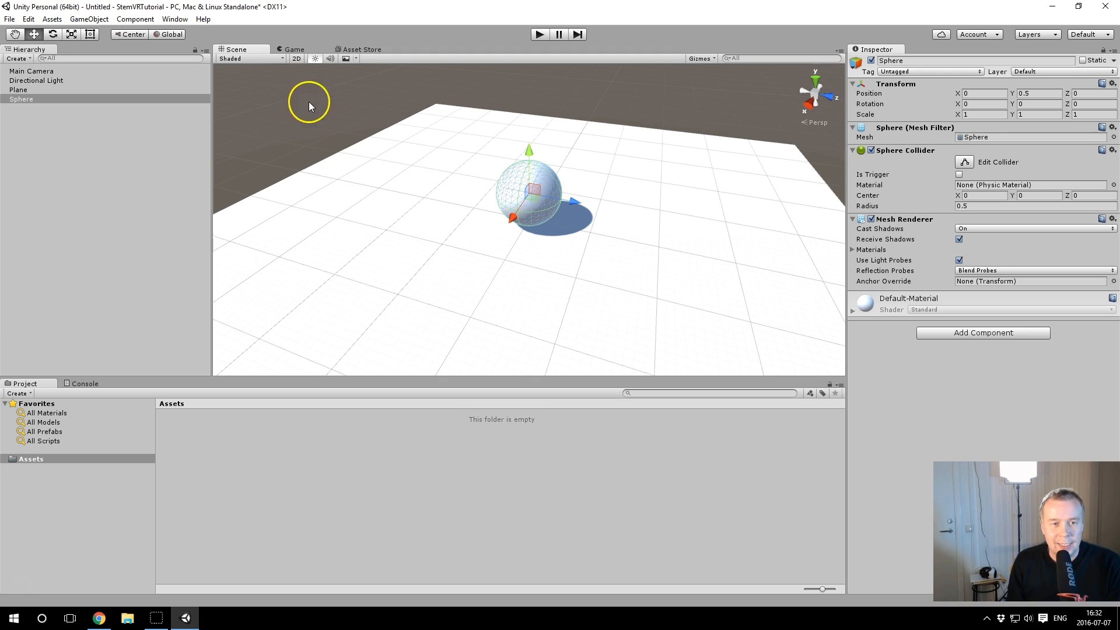
Step: Open the Asset Store inside the editor and search it for steamVR
left_click(354, 50)
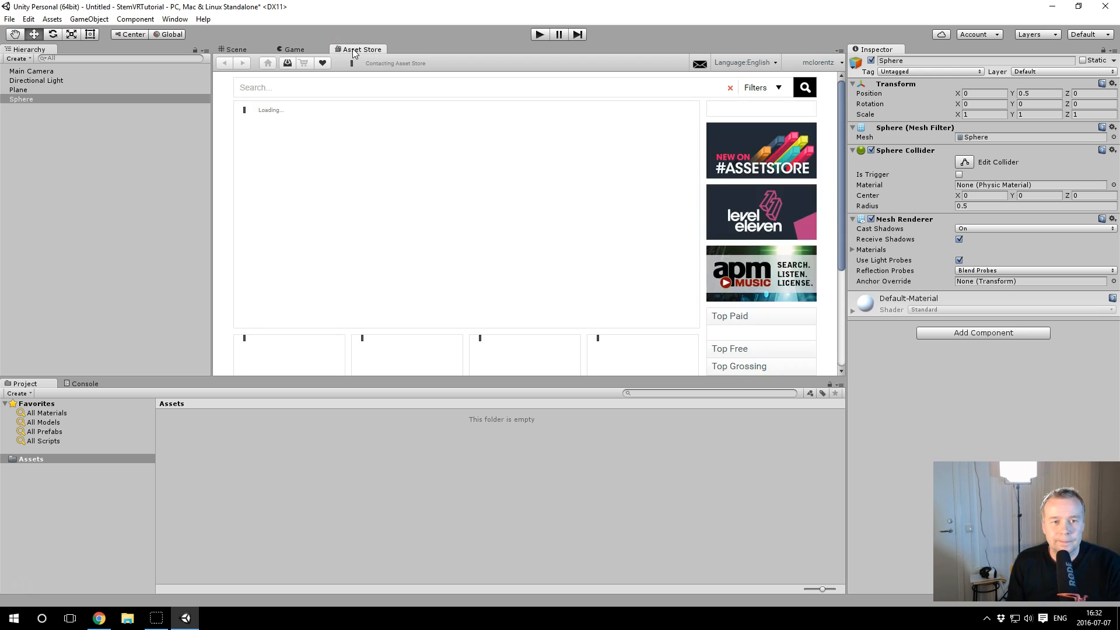
left_click(358, 52)
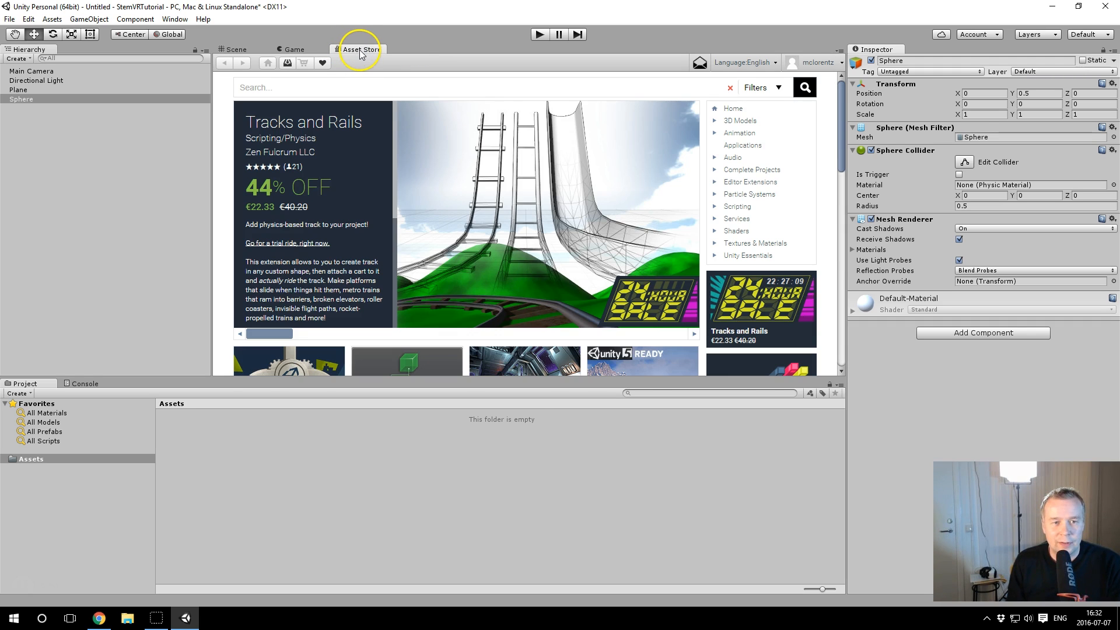
left_click(176, 19)
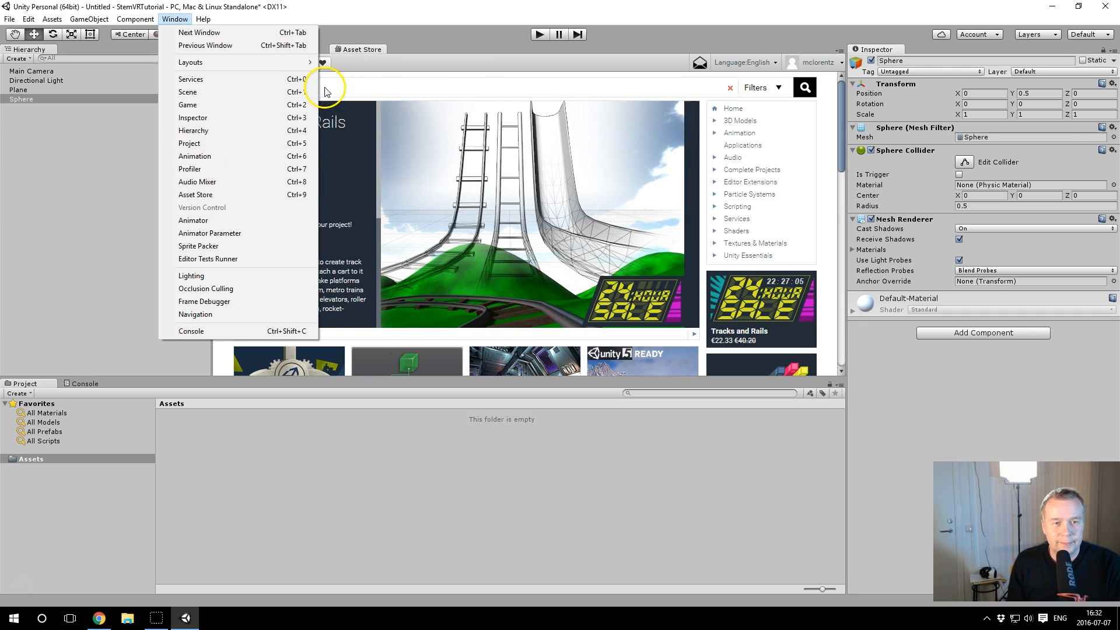
left_click(365, 51)
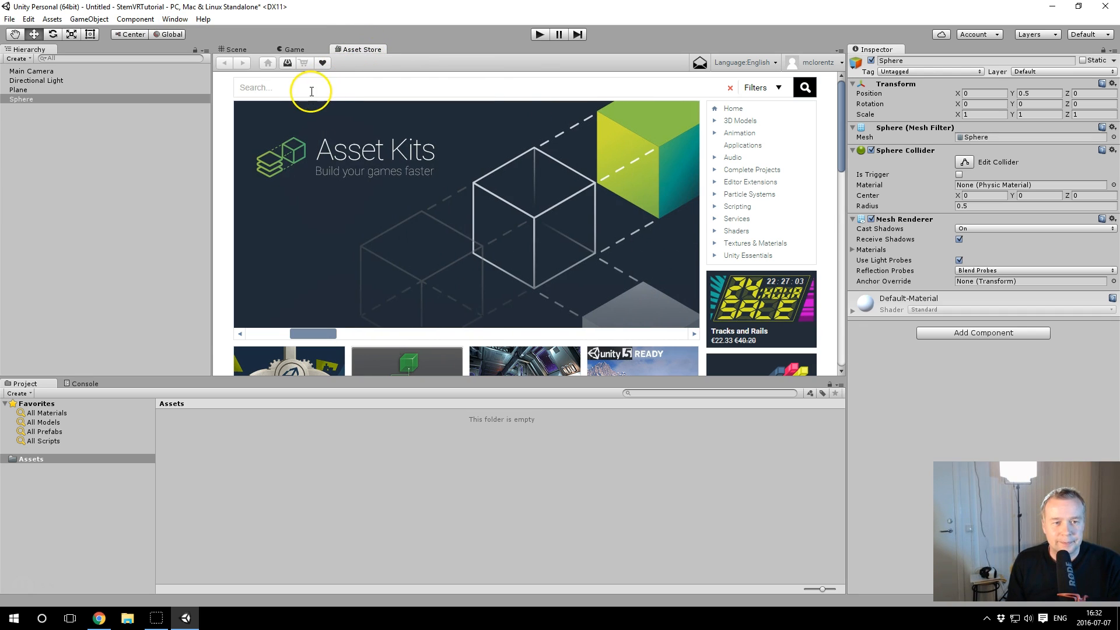
left_click(290, 86)
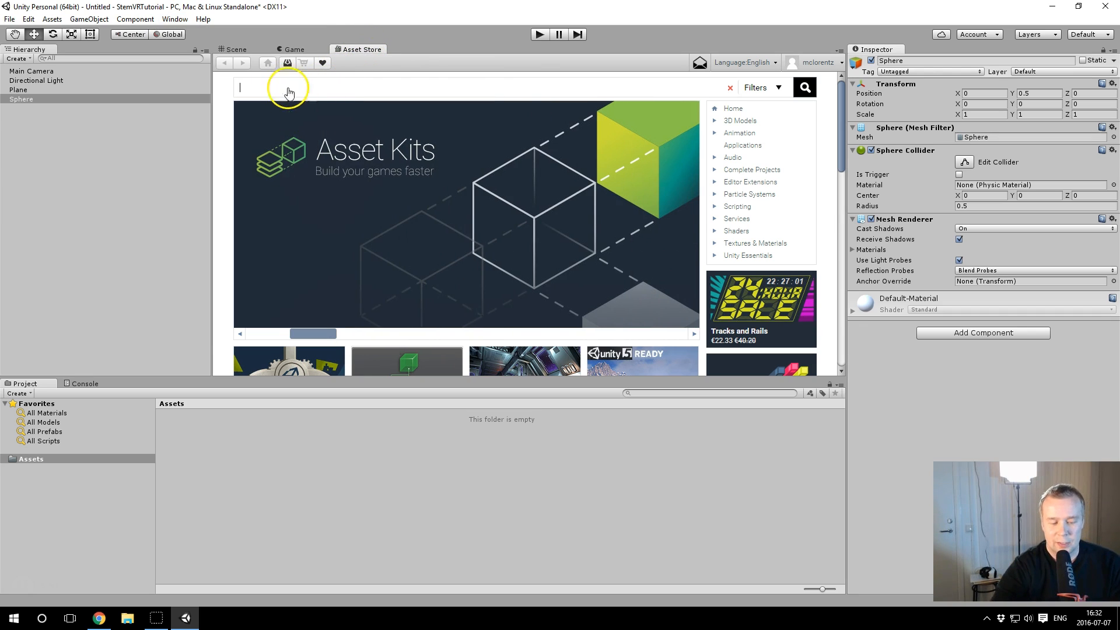
type("steam")
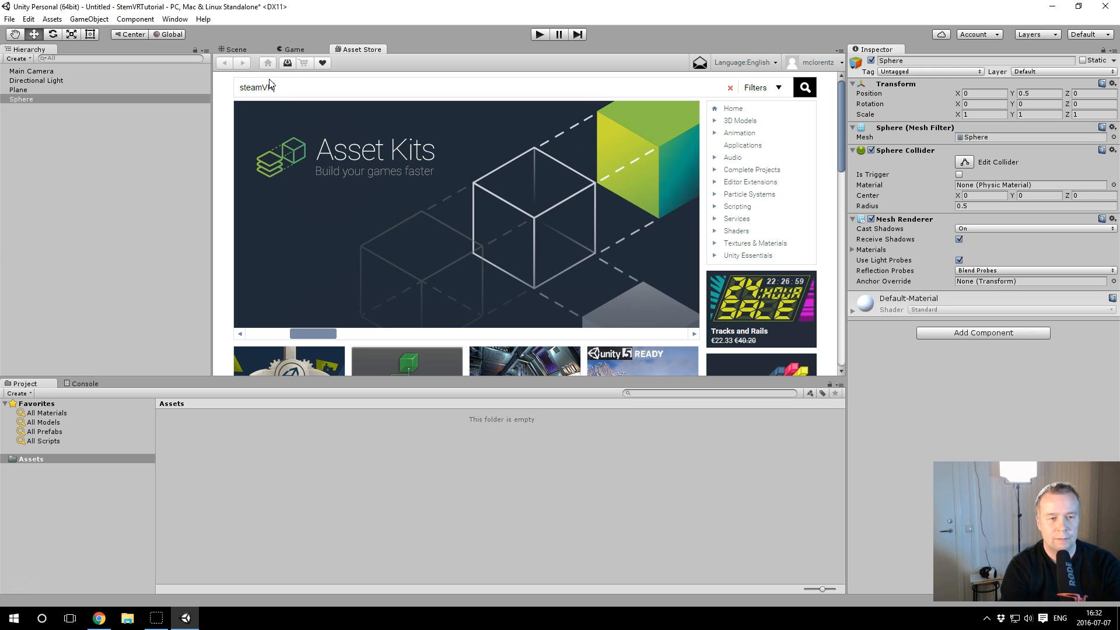
type("VR")
key("Return")
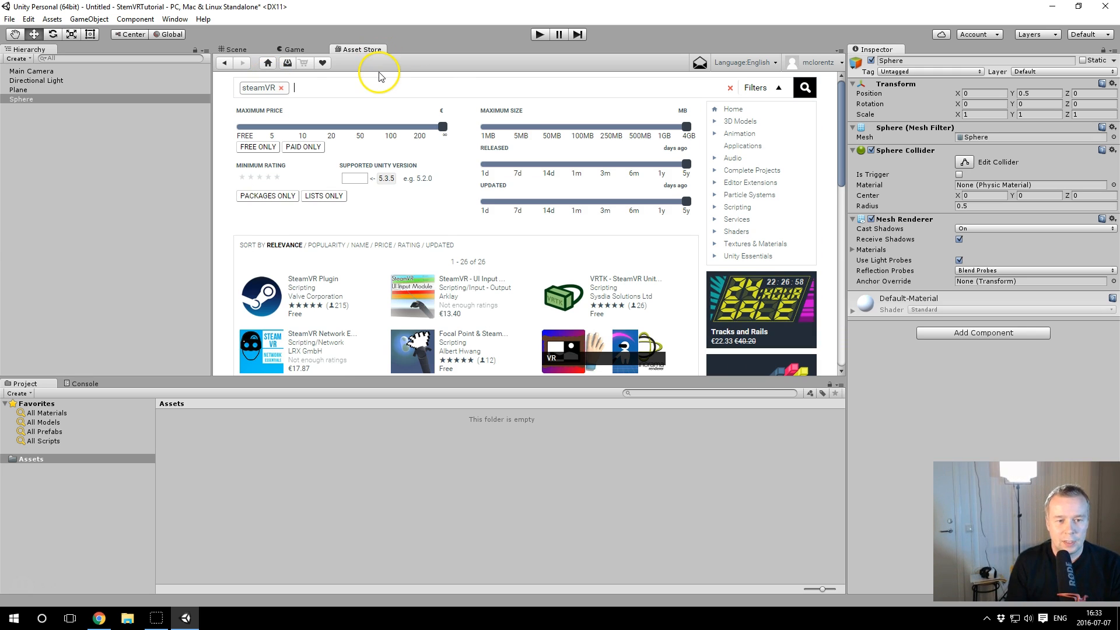
Step: Import the complete SteamVR Plugin package by Valve Corporation into the project
left_click(328, 283)
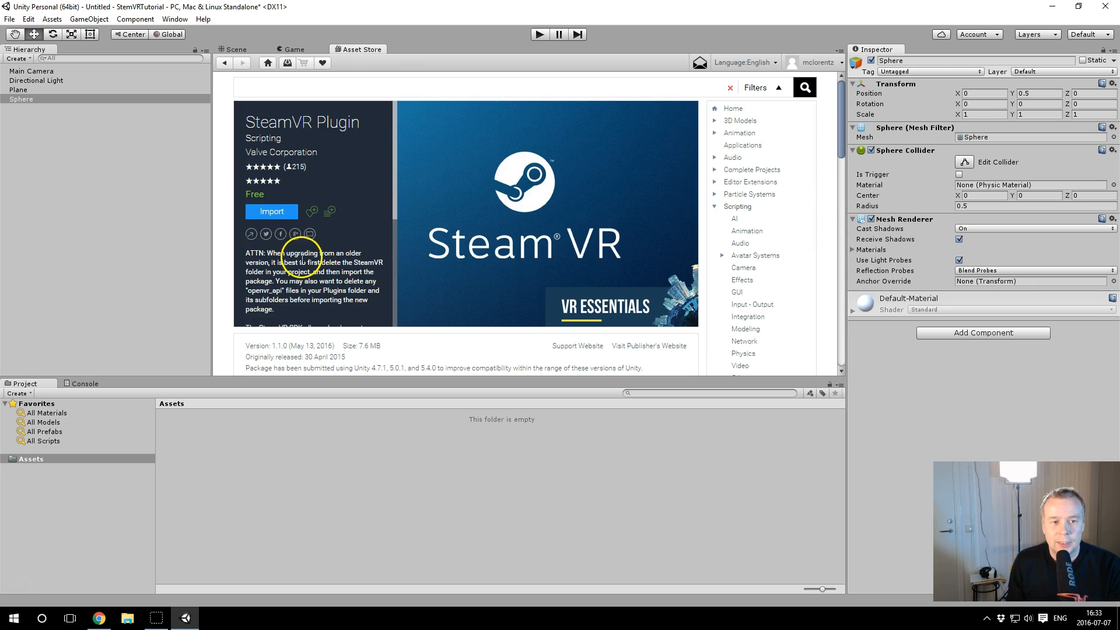
left_click(265, 220)
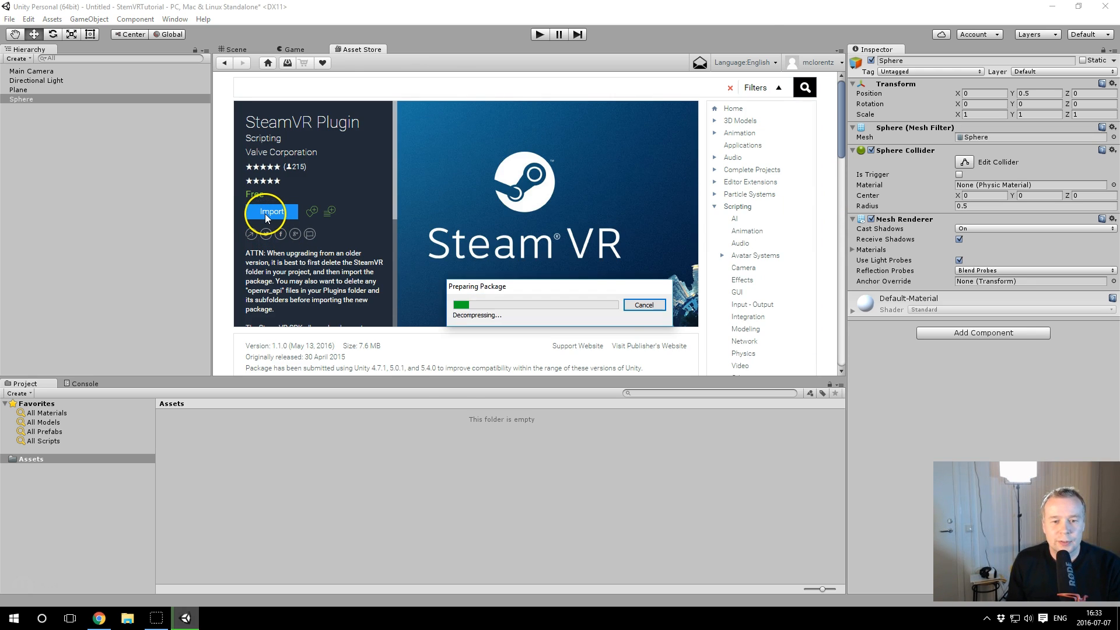
left_click(749, 559)
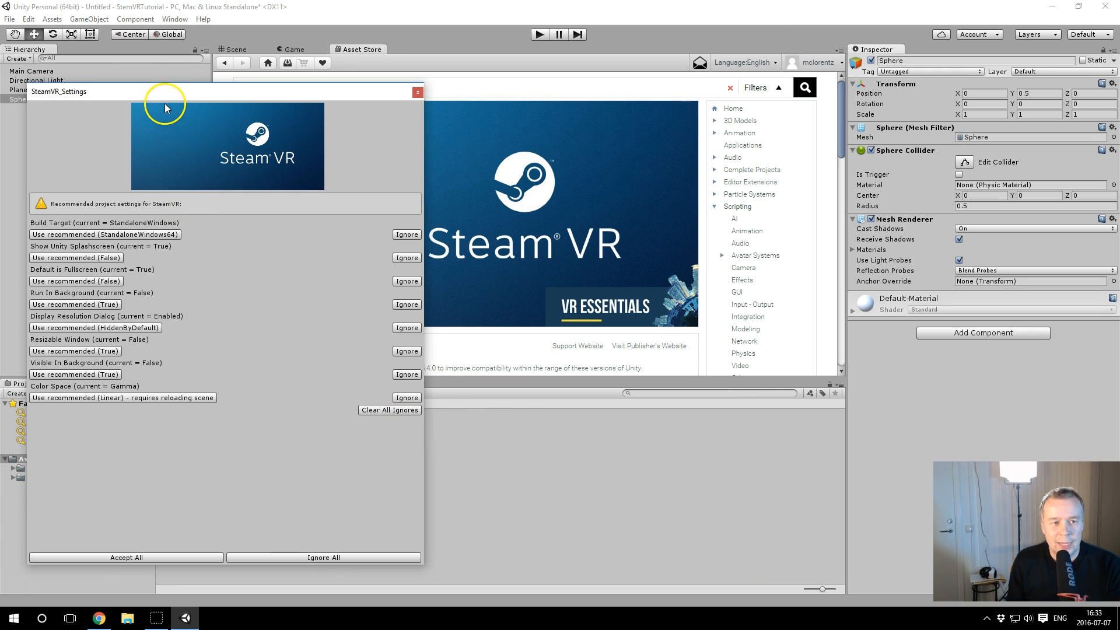
Step: Accept all recommended SteamVR project settings and dismiss the confirmation
left_click_drag(164, 95, 366, 56)
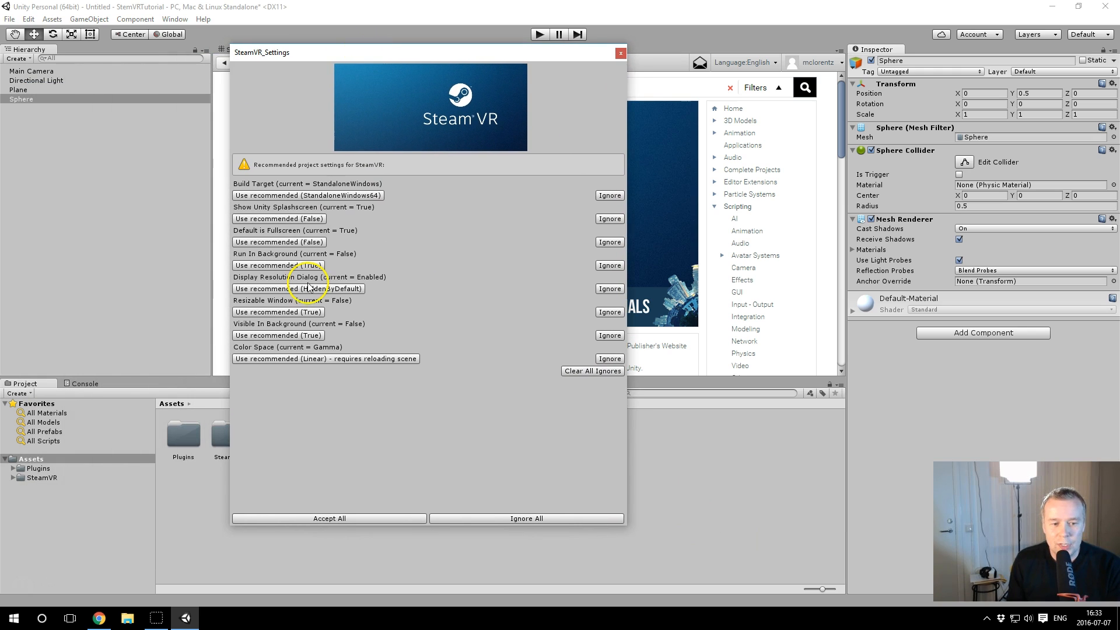
left_click(348, 518)
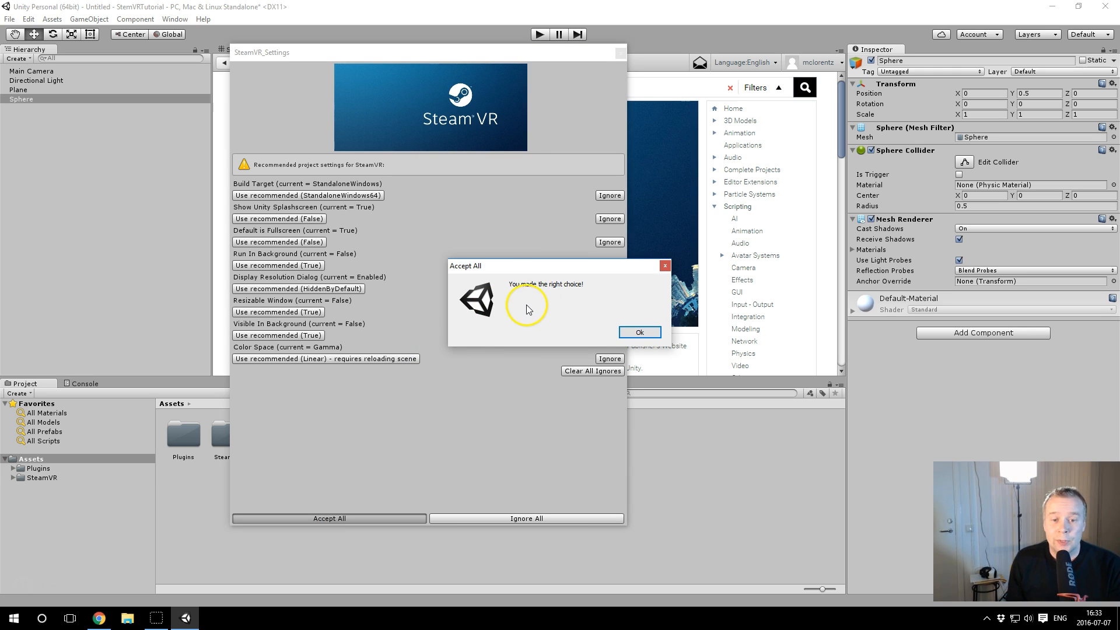
left_click(641, 332)
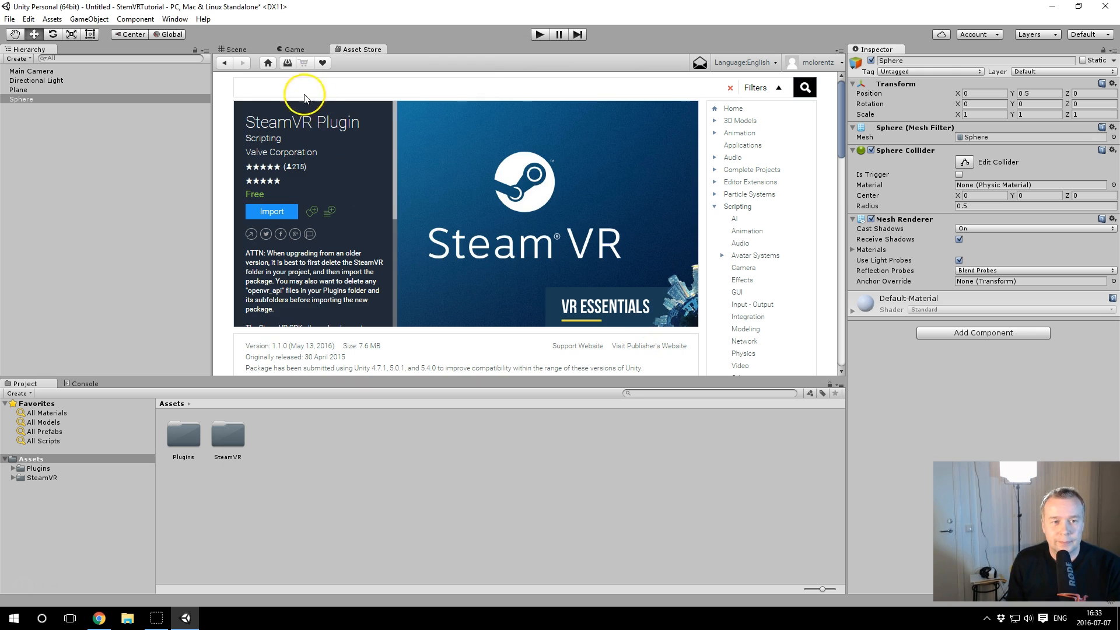
Step: Add the [CameraRig] prefab from the SteamVR Prefabs folder to the scene hierarchy
left_click(236, 50)
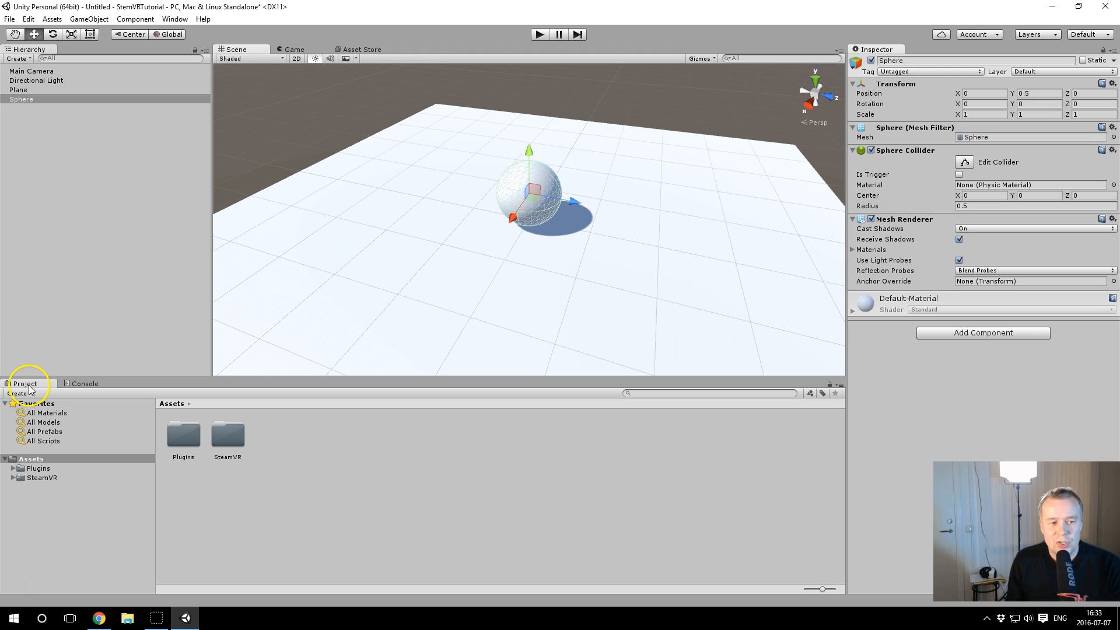
left_click(35, 478)
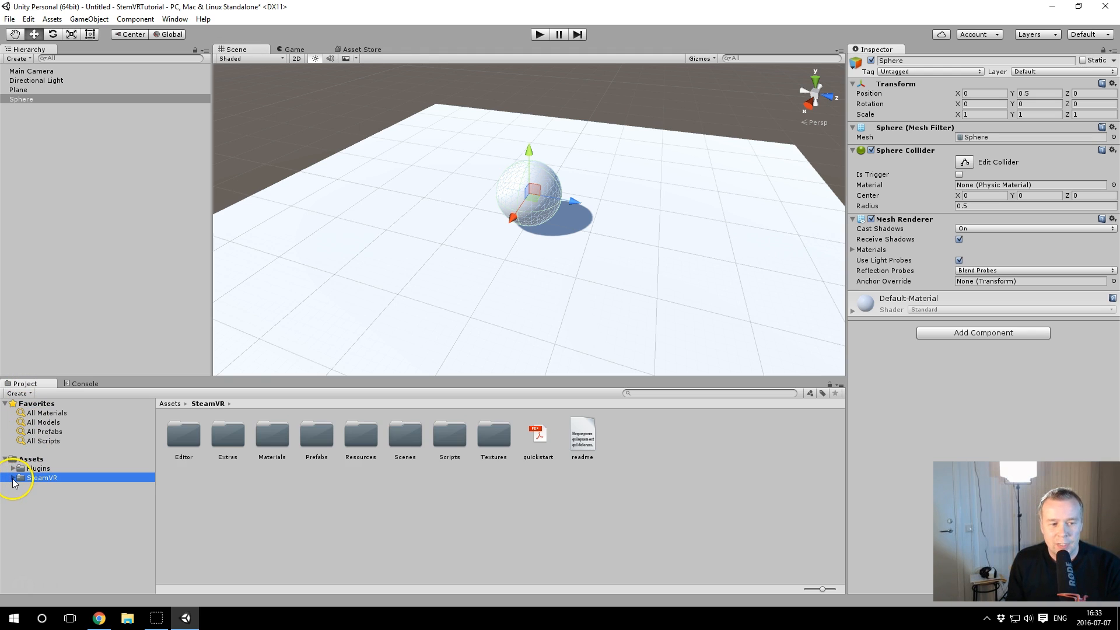
left_click(13, 478)
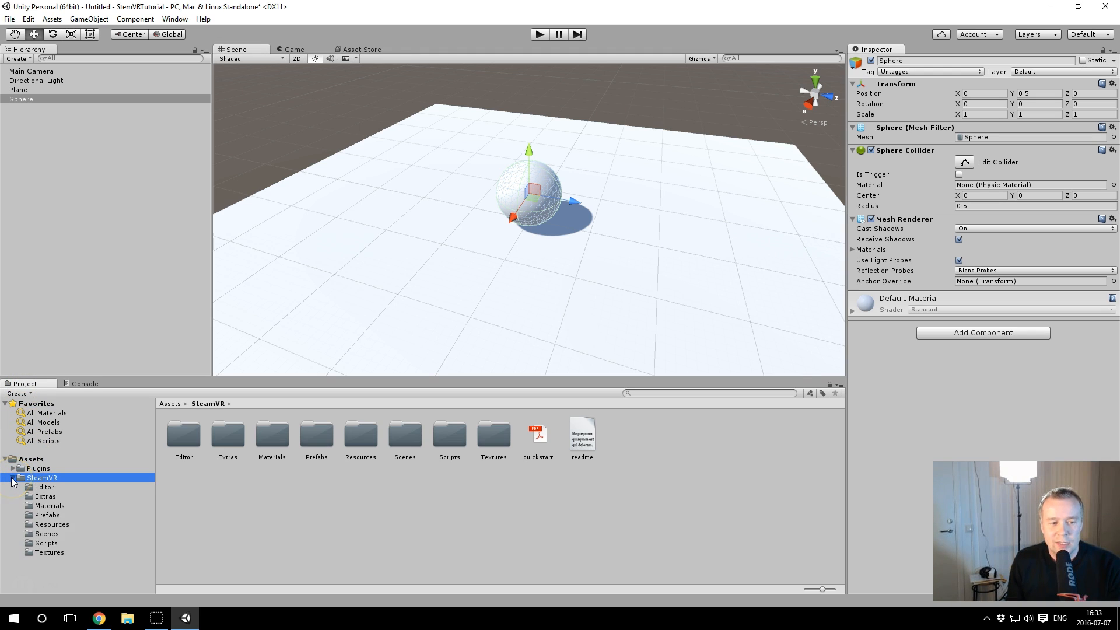
left_click(49, 515)
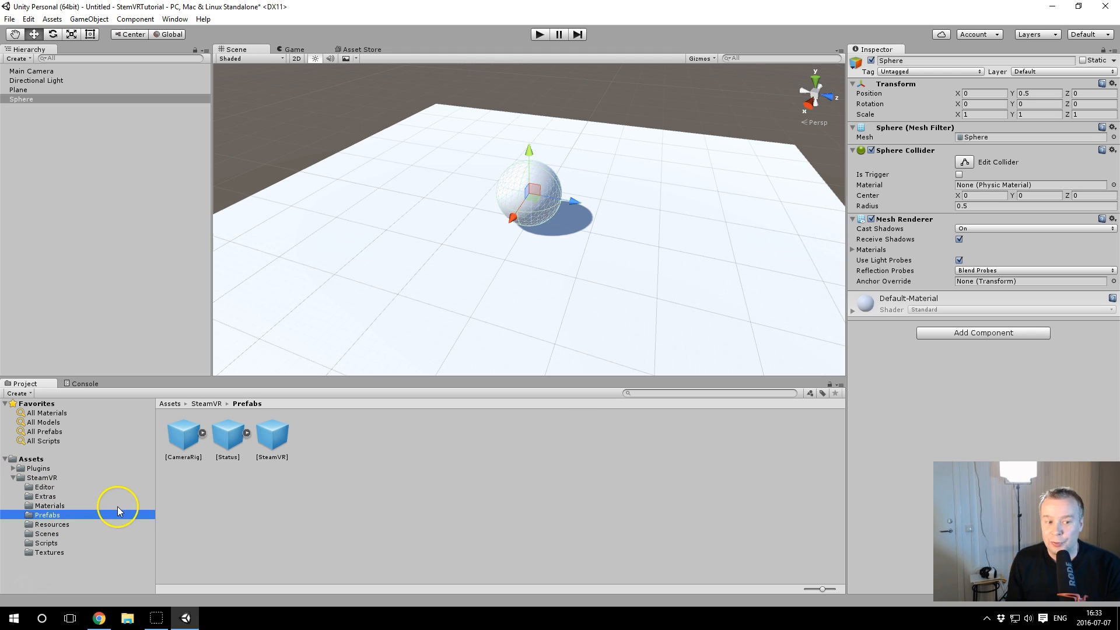
left_click(182, 440)
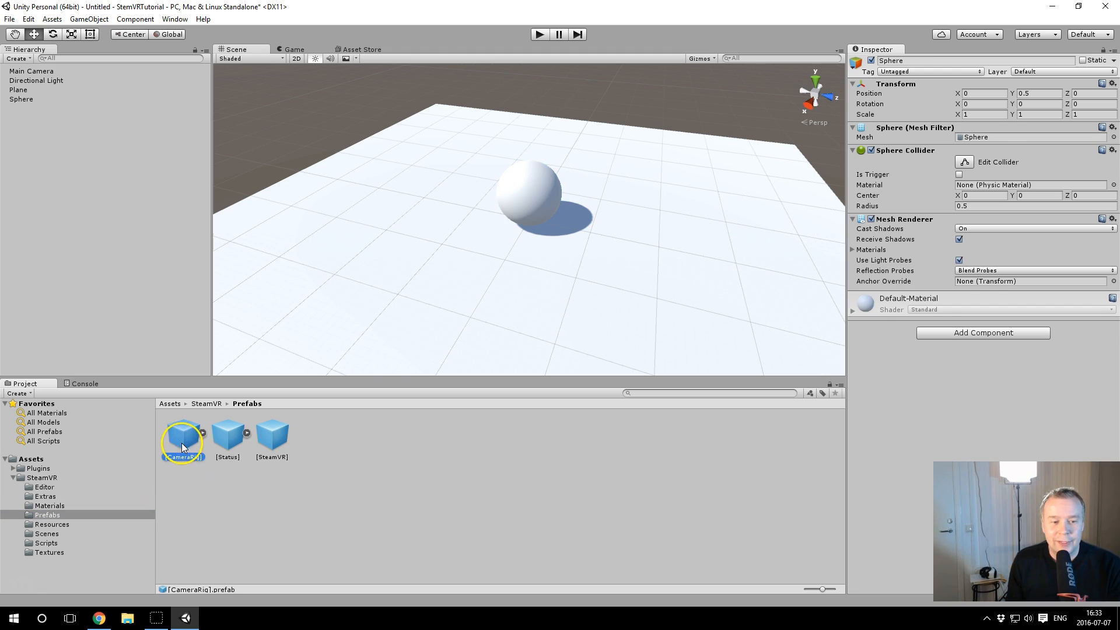
left_click_drag(183, 441, 59, 220)
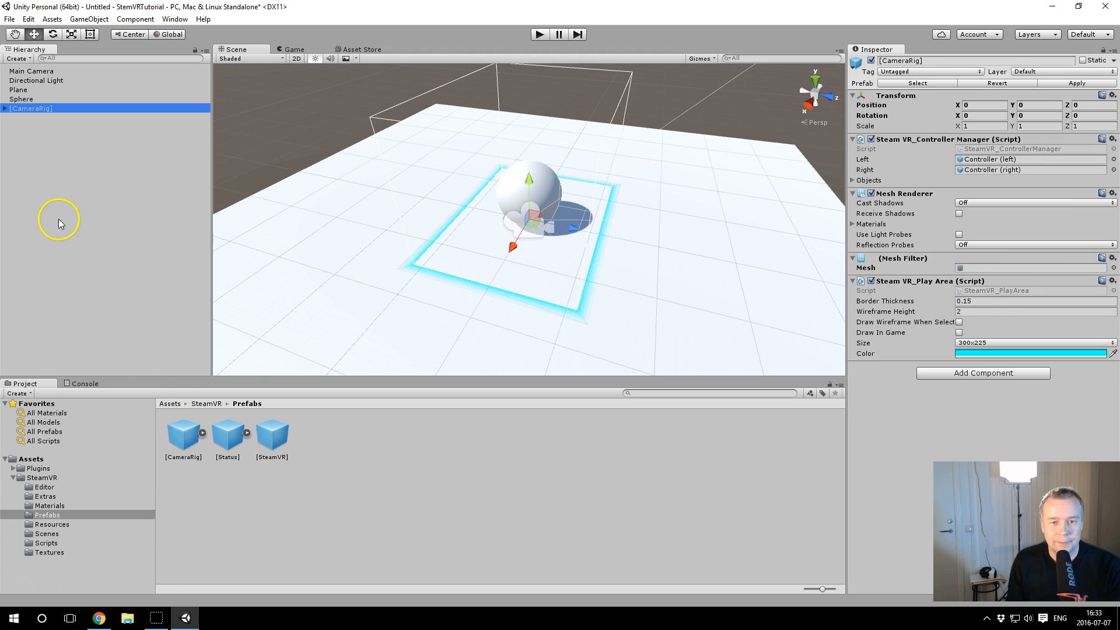
Step: Set the camera rig's play area size to Calibrated and inspect the area around the sphere
left_click_drag(381, 302, 393, 271, "alt")
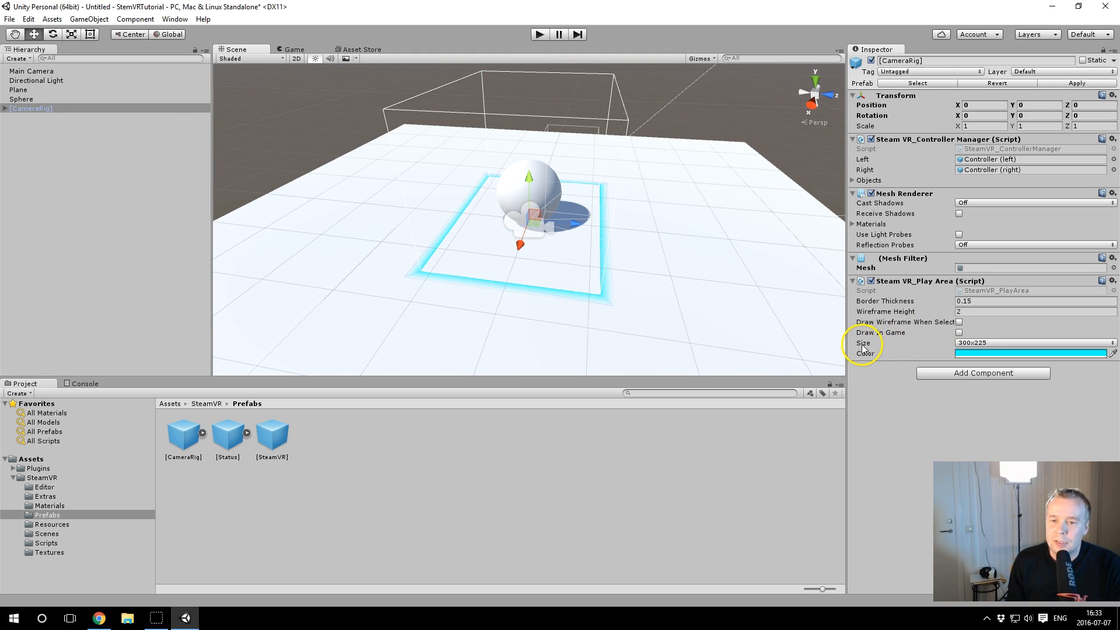
left_click(993, 345)
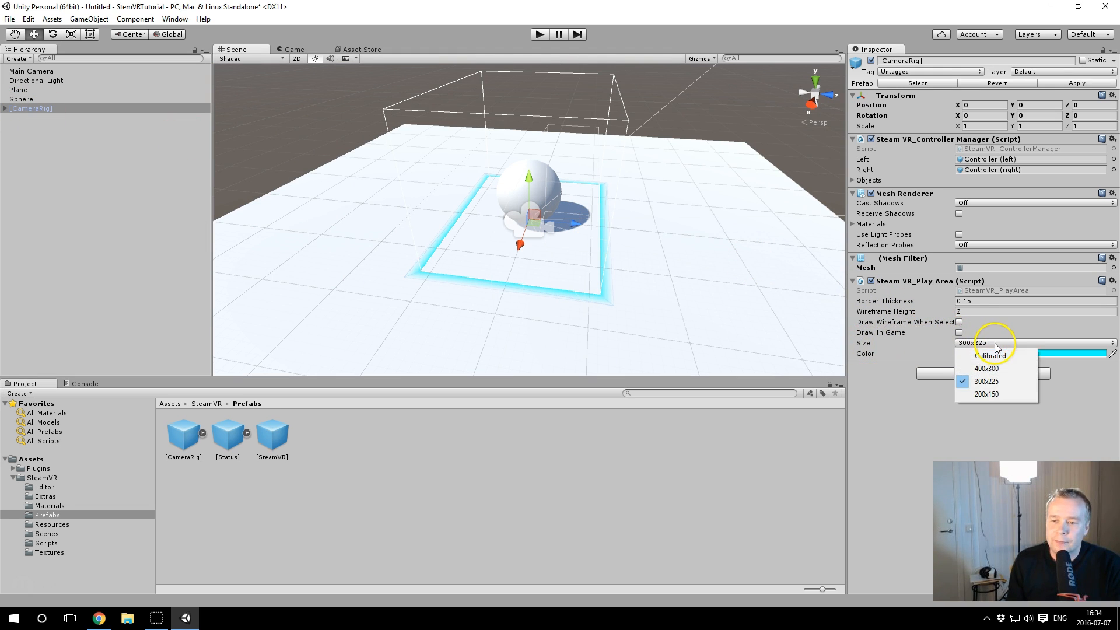
left_click(999, 354)
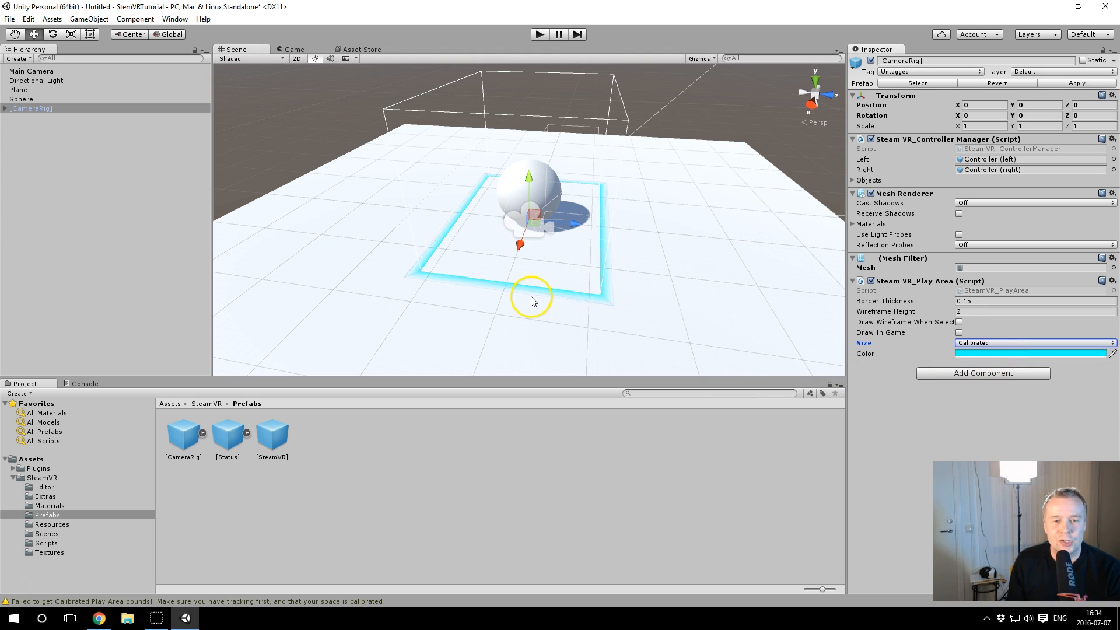
left_click_drag(612, 275, 328, 268, "alt")
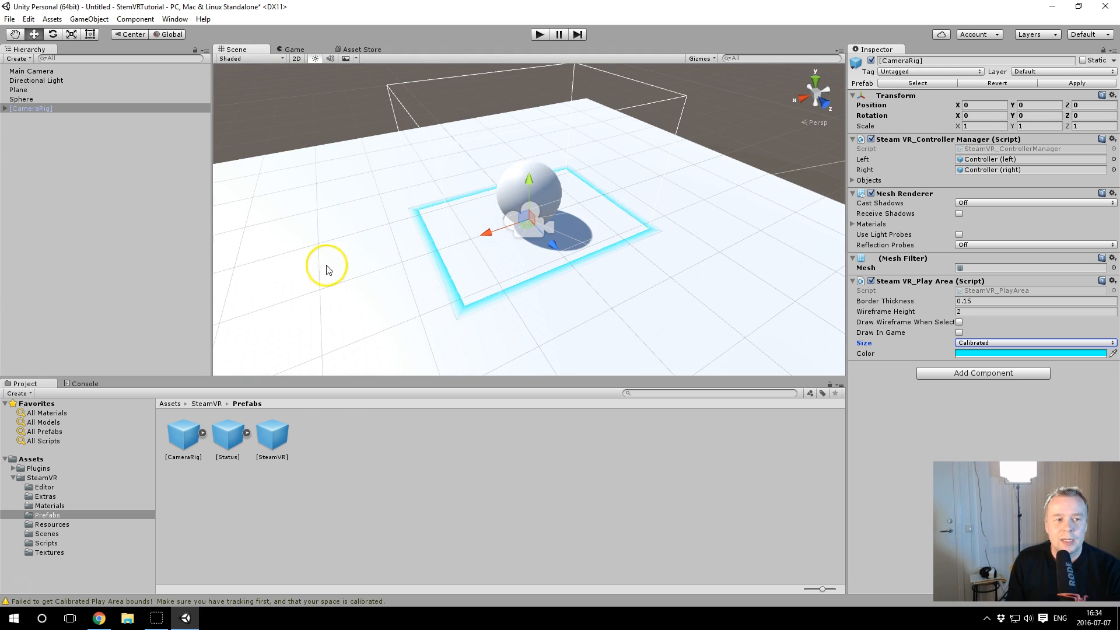
Step: Deactivate the Main Camera object in the scene
left_click(32, 72)
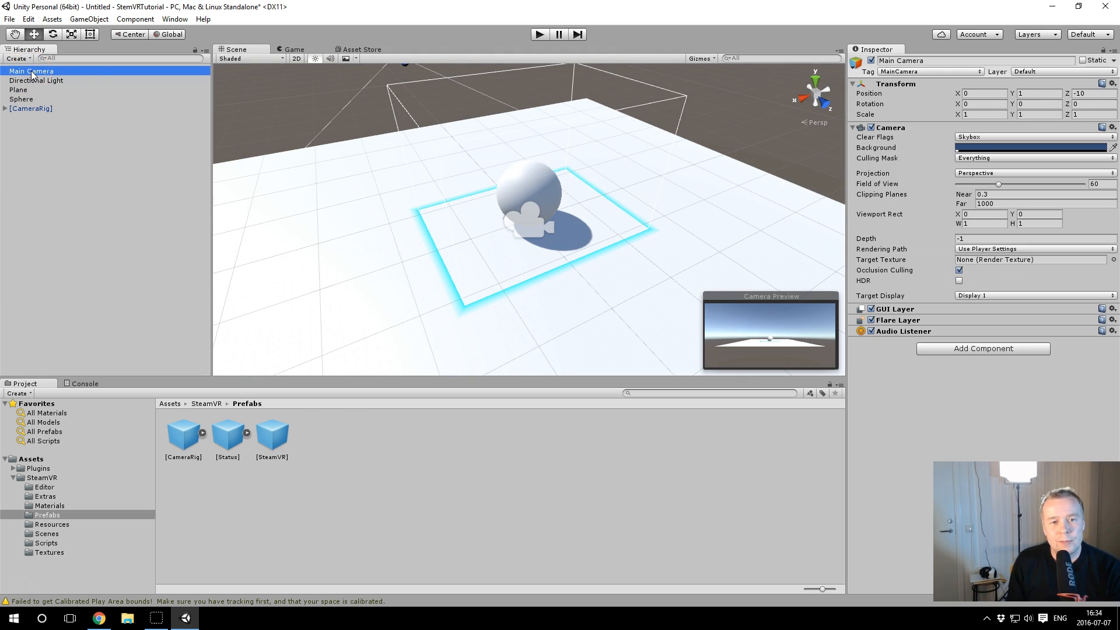
left_click(874, 63)
left_click(872, 61)
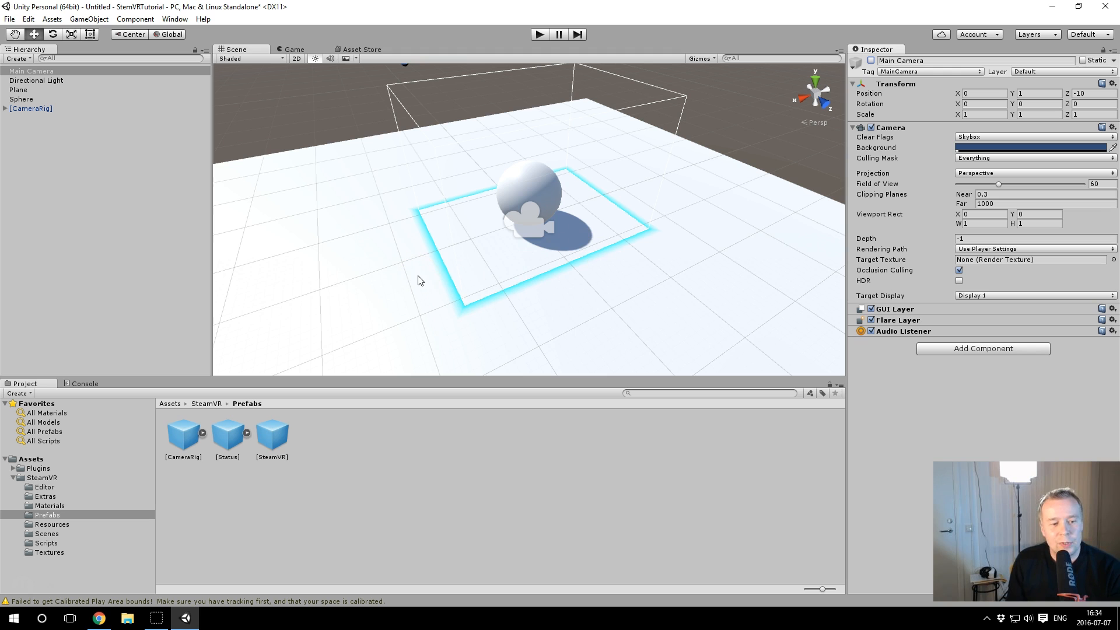
Step: Minimize the editor and launch SteamVR from the desktop
left_click(1052, 7)
double_click(1086, 81)
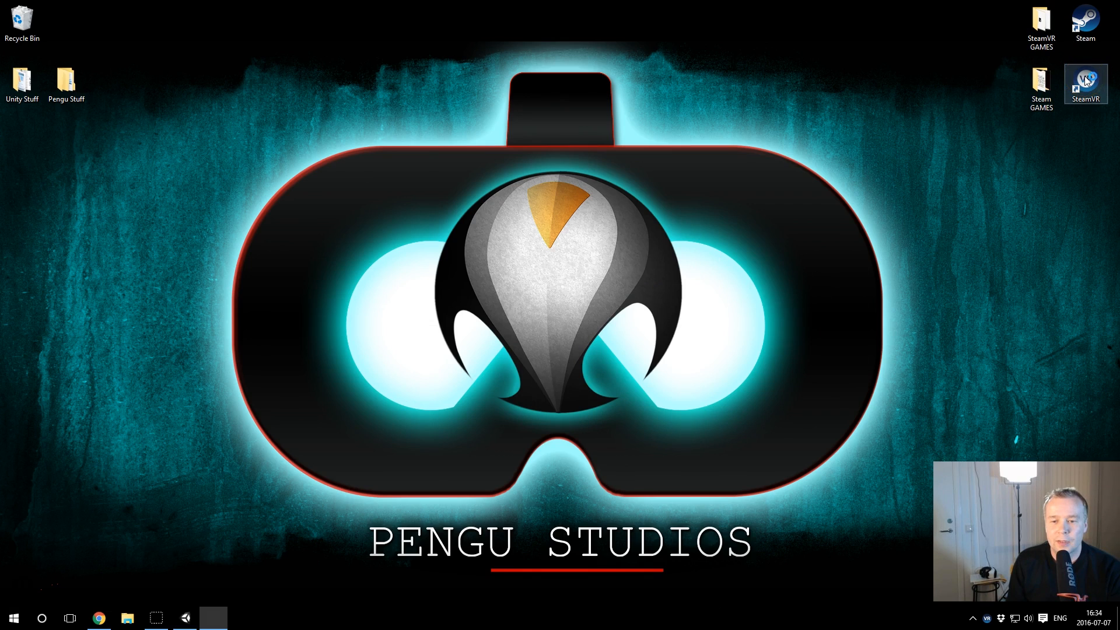
left_click(950, 367)
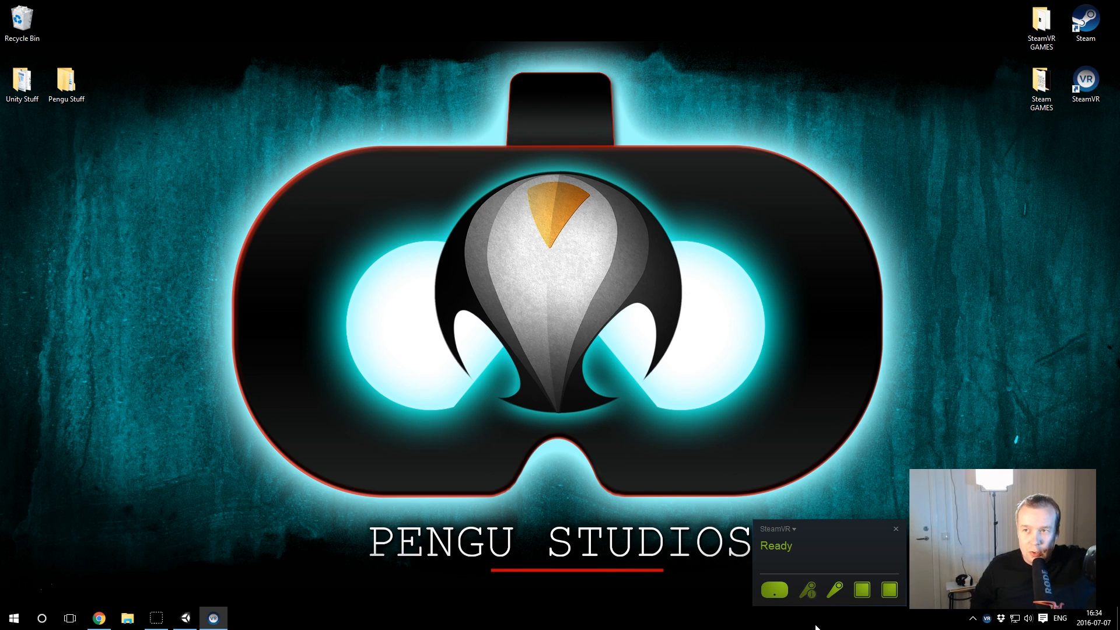
Step: Switch back to Unity and run the scene in play mode
left_click(182, 620)
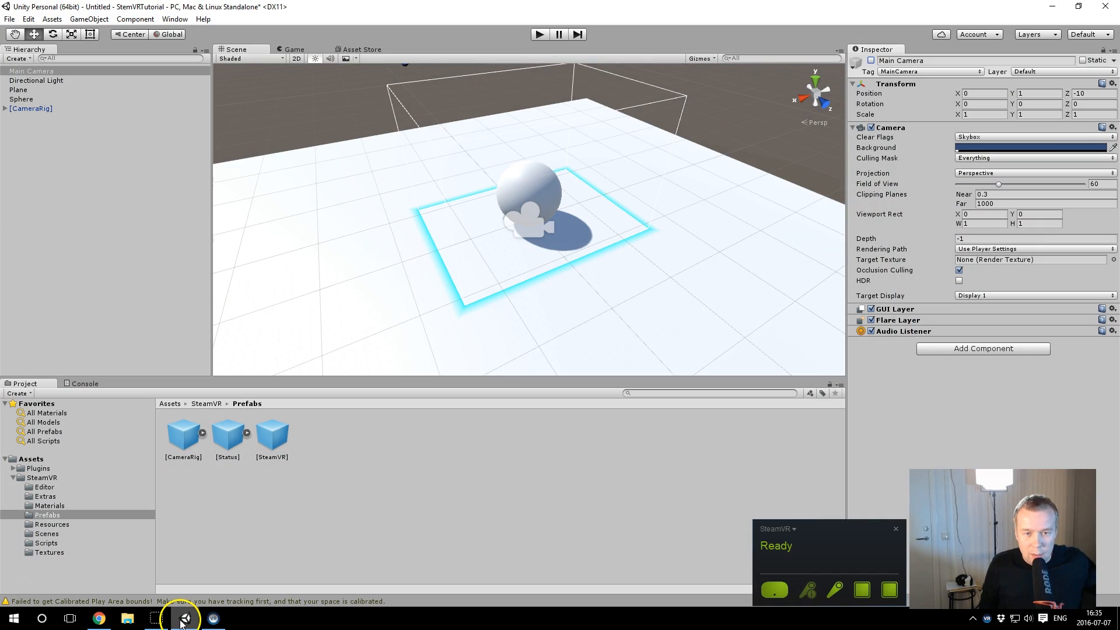
left_click(538, 33)
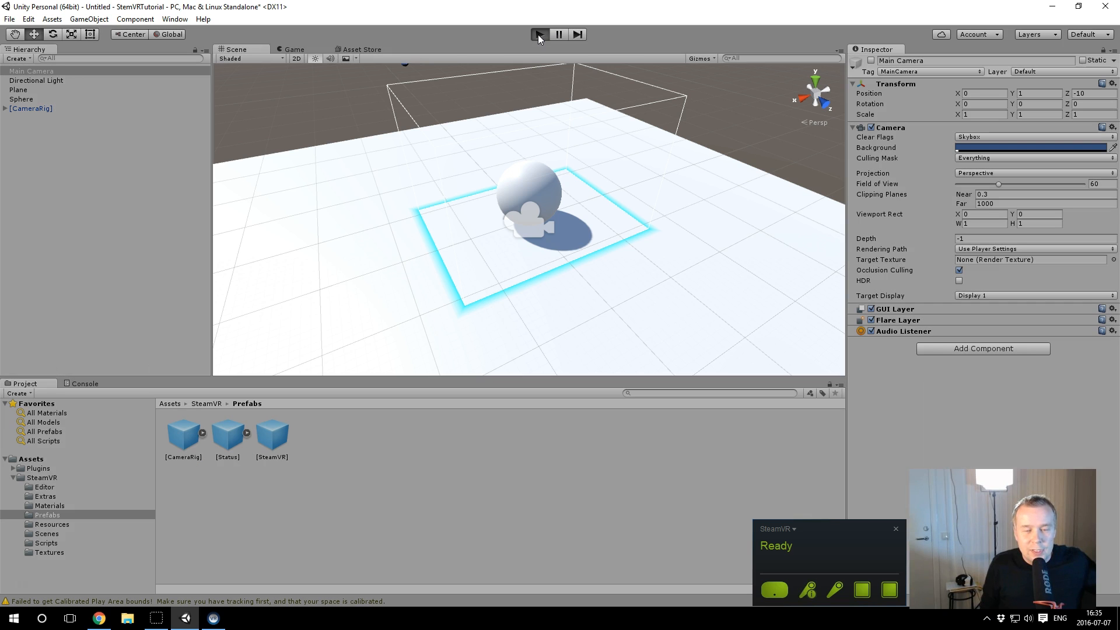